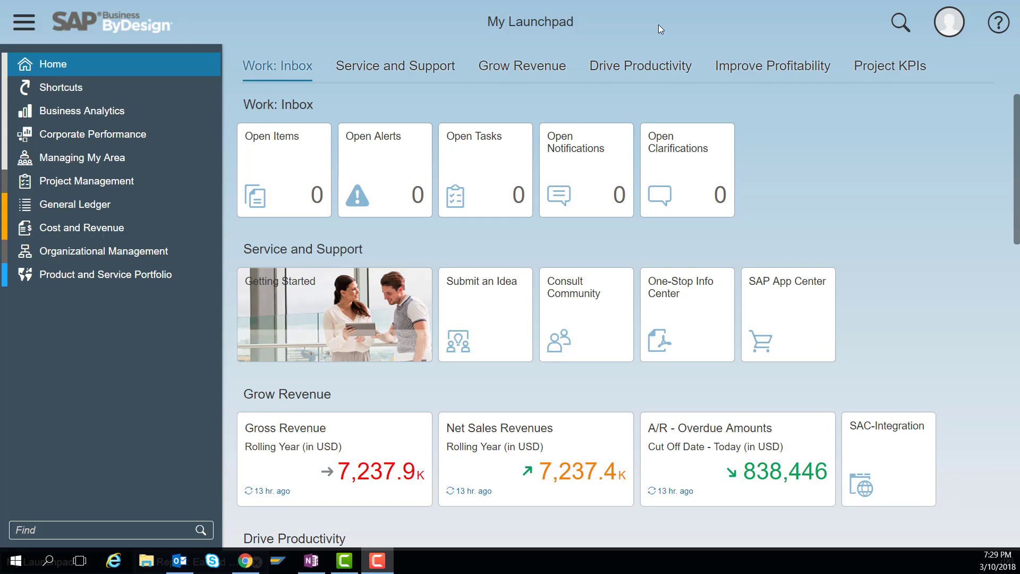
Browse the Grow Revenue section of My Launchpad, then go to the Home Overview page.
{"action": "left_click", "coordinate": [525, 68]}
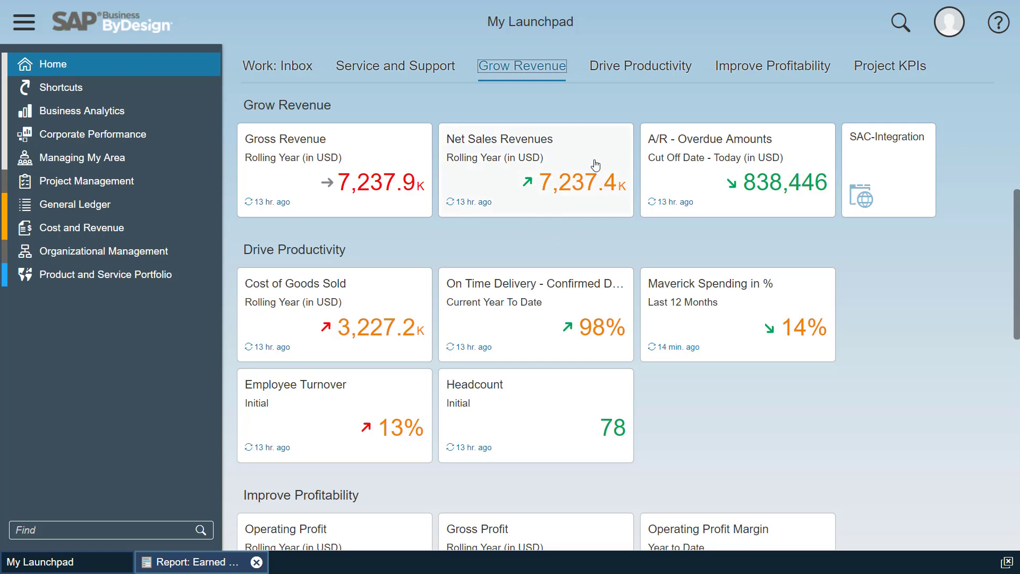
{"action": "scroll", "coordinate": [585, 213], "scroll_direction": "down", "scroll_amount": 5}
{"action": "scroll", "coordinate": [587, 201], "scroll_direction": "down", "scroll_amount": 4}
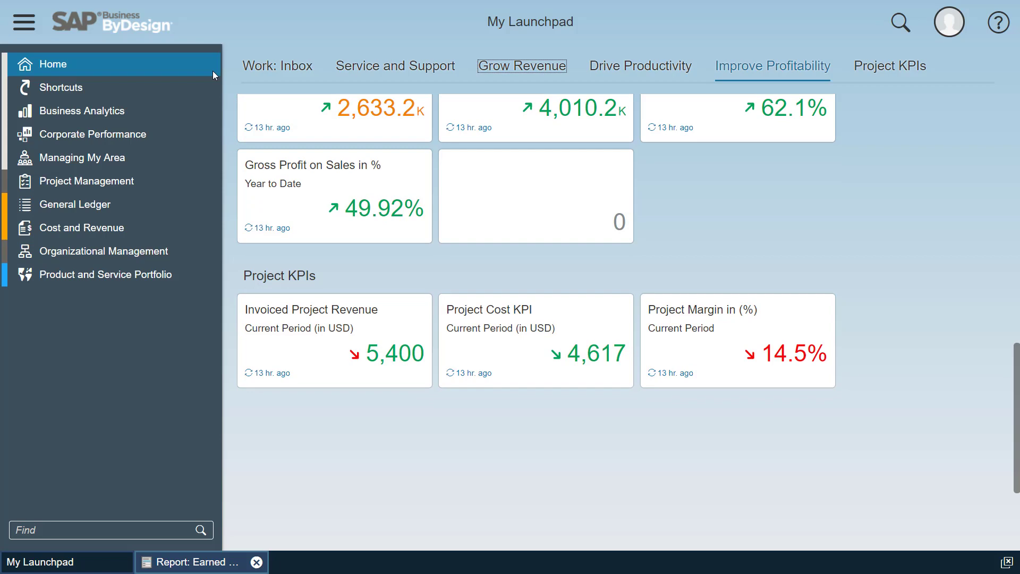
{"action": "left_click", "coordinate": [196, 62]}
{"action": "left_click", "coordinate": [264, 86]}
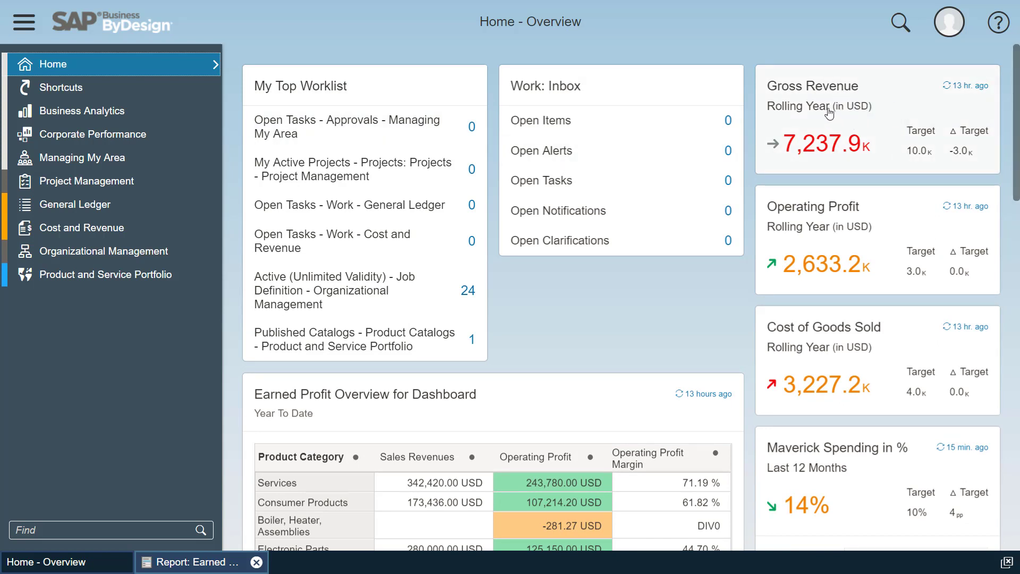
{"action": "scroll", "coordinate": [861, 126], "scroll_direction": "down", "scroll_amount": 3}
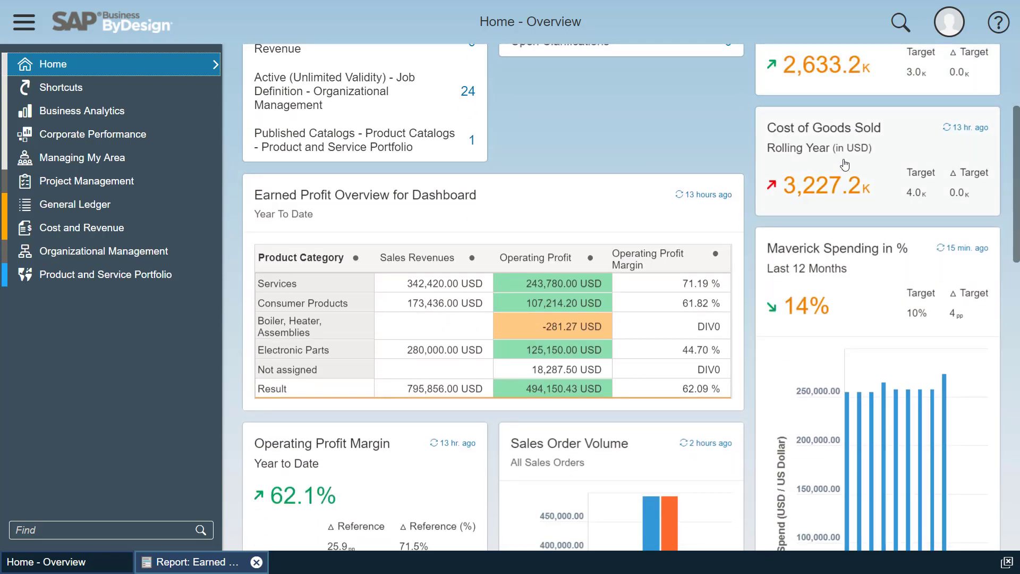
{"action": "scroll", "coordinate": [846, 163], "scroll_direction": "down", "scroll_amount": 2}
{"action": "scroll", "coordinate": [845, 163], "scroll_direction": "down", "scroll_amount": 3}
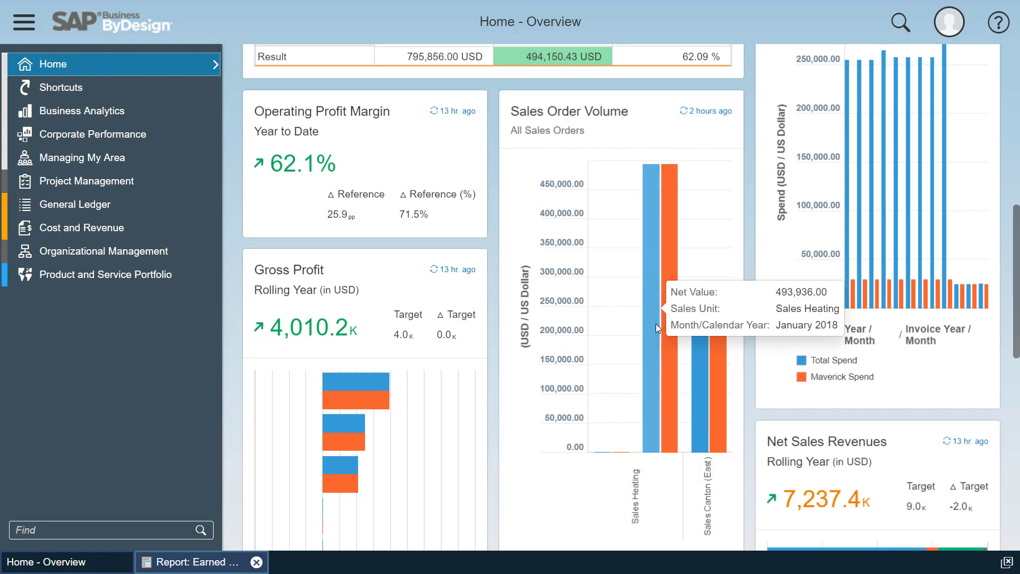
{"action": "scroll", "coordinate": [856, 243], "scroll_direction": "up", "scroll_amount": 4}
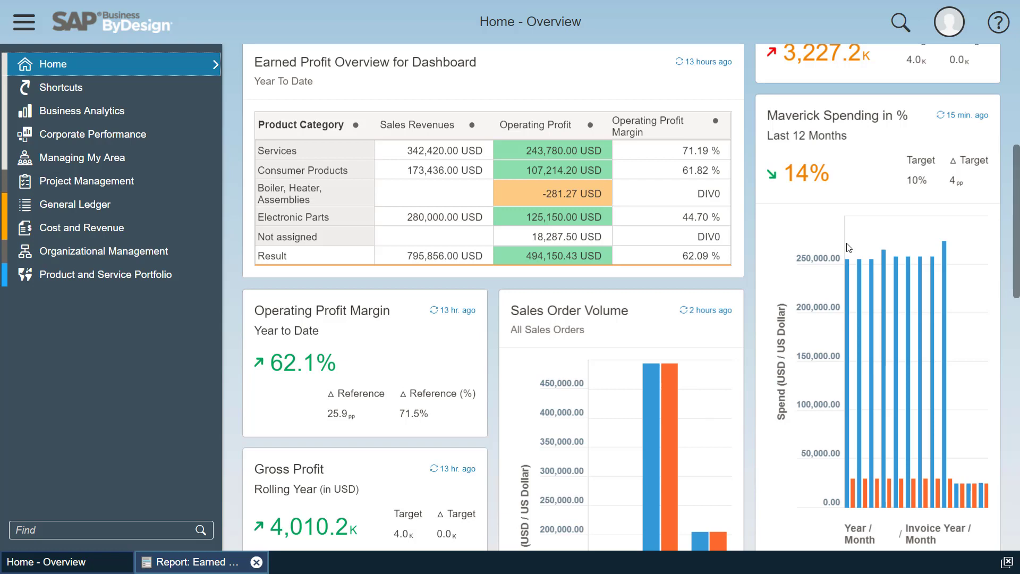
Collapse and re-expand the work center navigation, then bring up the Business Analytics options.
{"action": "left_click", "coordinate": [28, 23]}
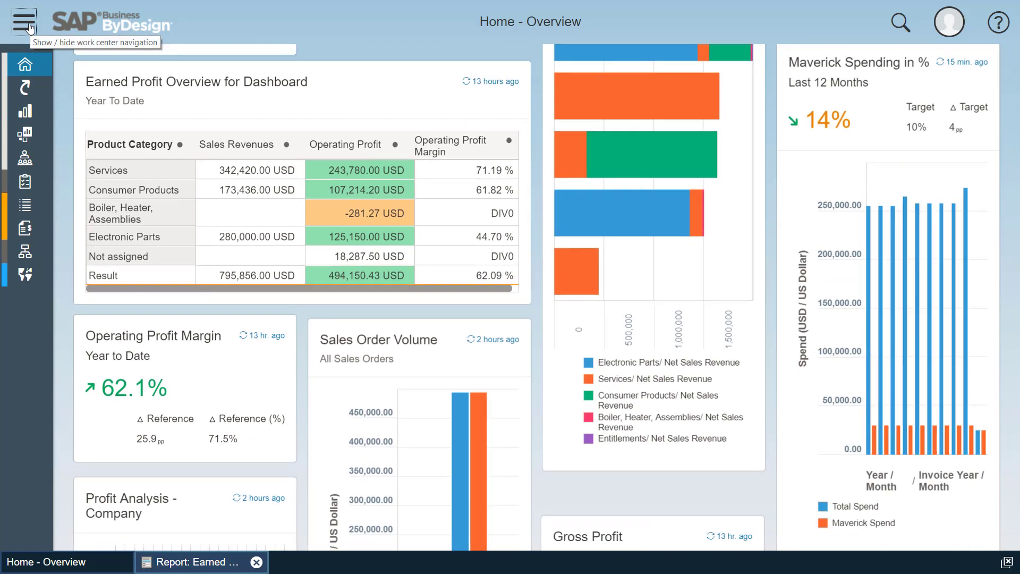
{"action": "left_click", "coordinate": [29, 26]}
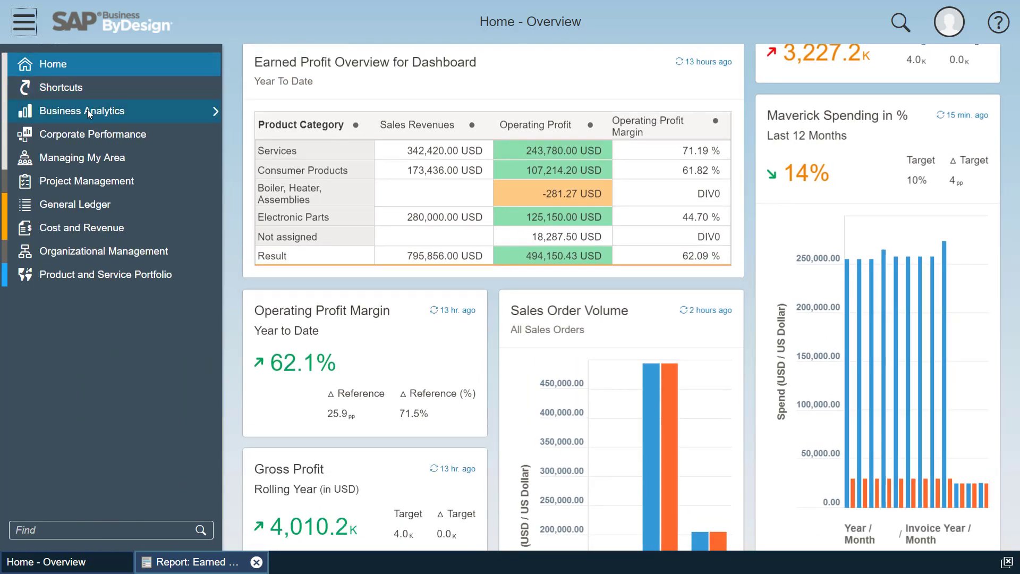
{"action": "left_click", "coordinate": [87, 109]}
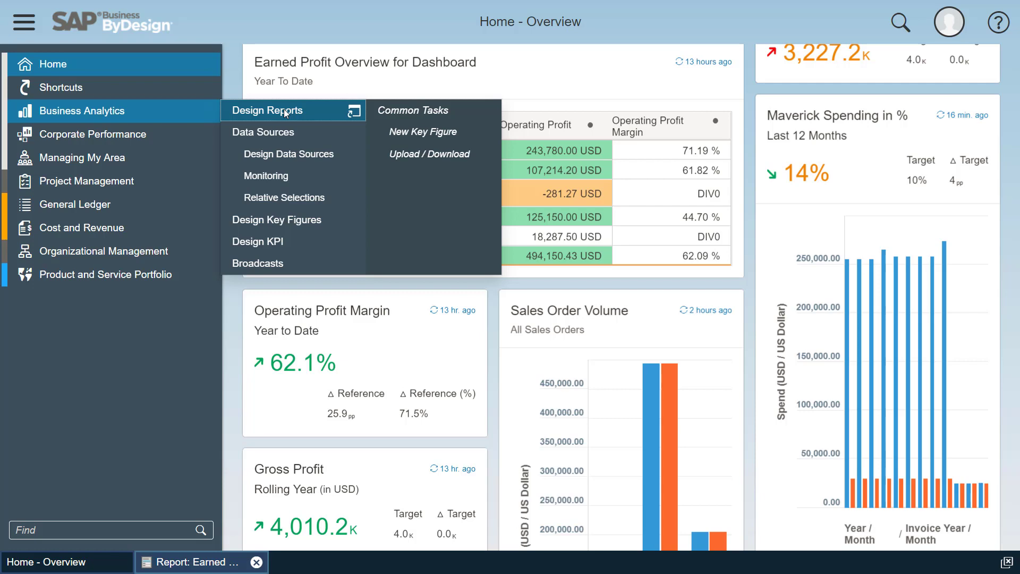
Search the designed reports for 'earn*' and open Earned Profit Overview for Dashboard.
{"action": "left_click", "coordinate": [284, 112]}
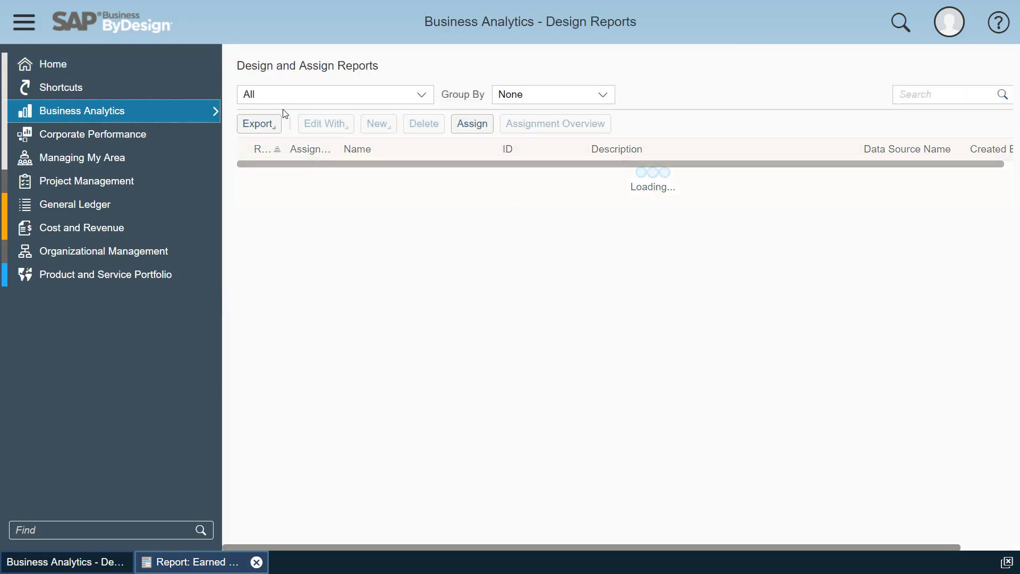
{"action": "left_click", "coordinate": [31, 24]}
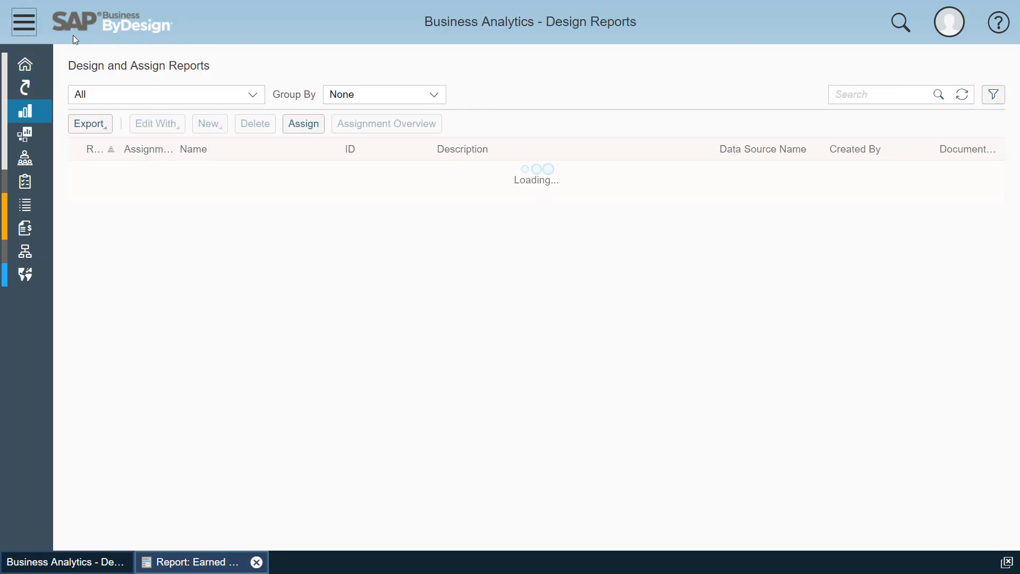
{"action": "left_click", "coordinate": [851, 96]}
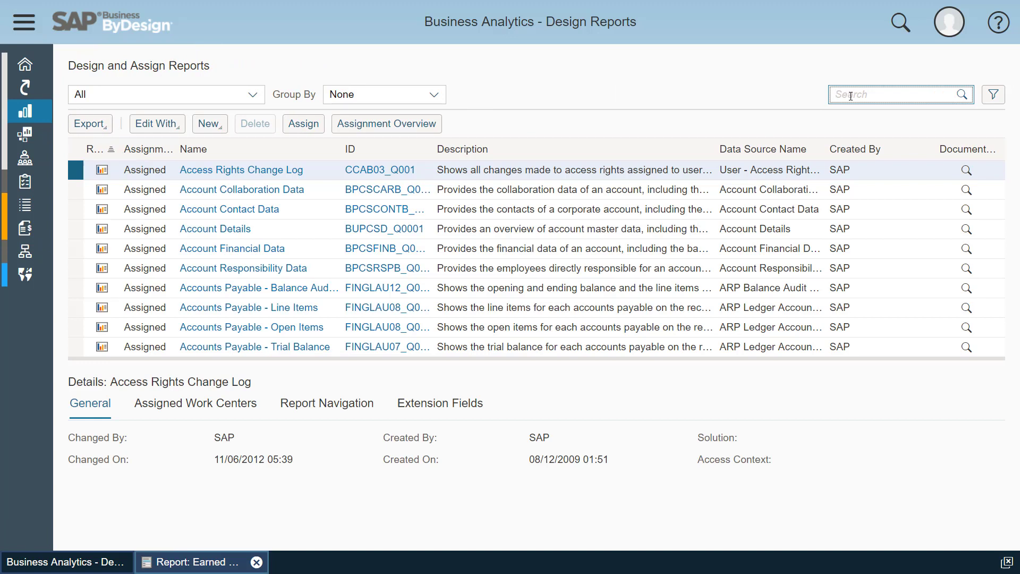
{"action": "type", "text": "earn*"}
{"action": "key", "text": "Return"}
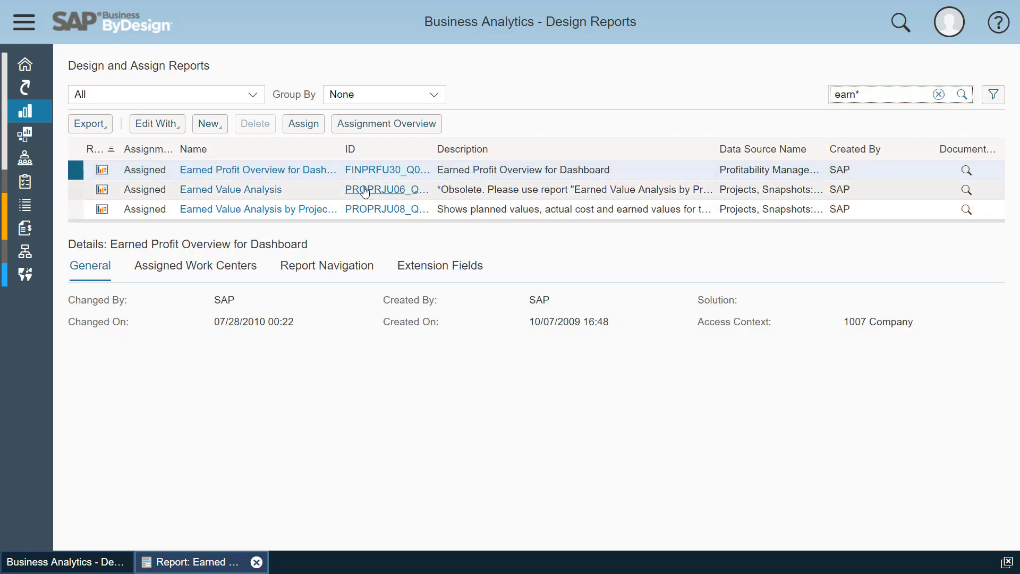
{"action": "left_click", "coordinate": [270, 171]}
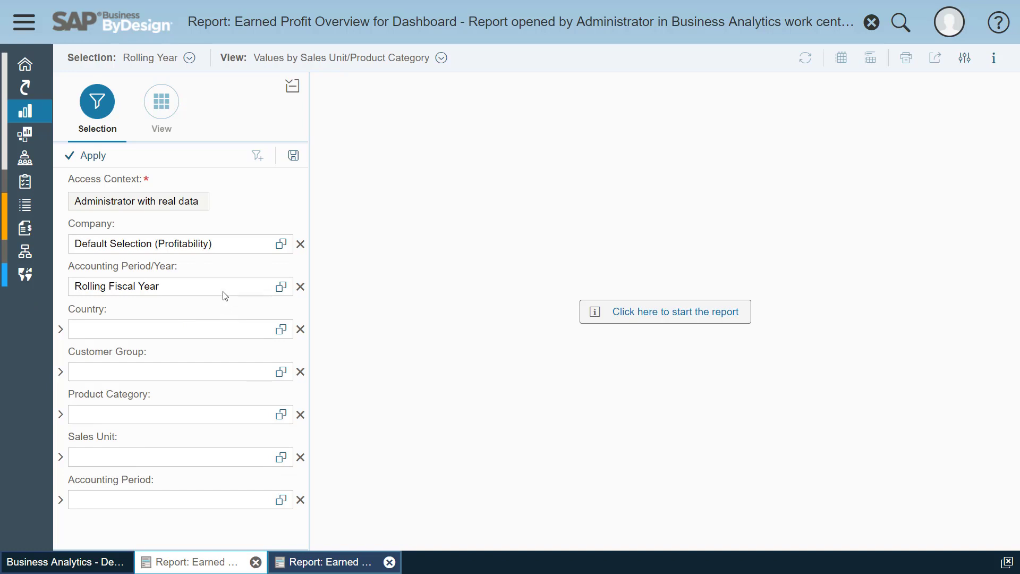
Run the Earned Profit report with the saved Year To Date selection.
{"action": "left_click", "coordinate": [189, 59]}
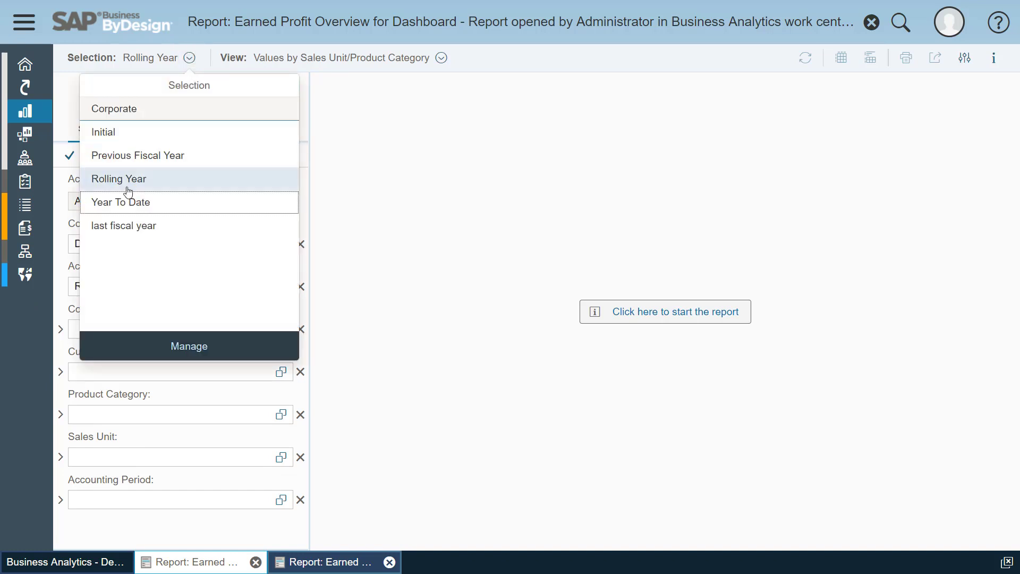
{"action": "left_click", "coordinate": [127, 205]}
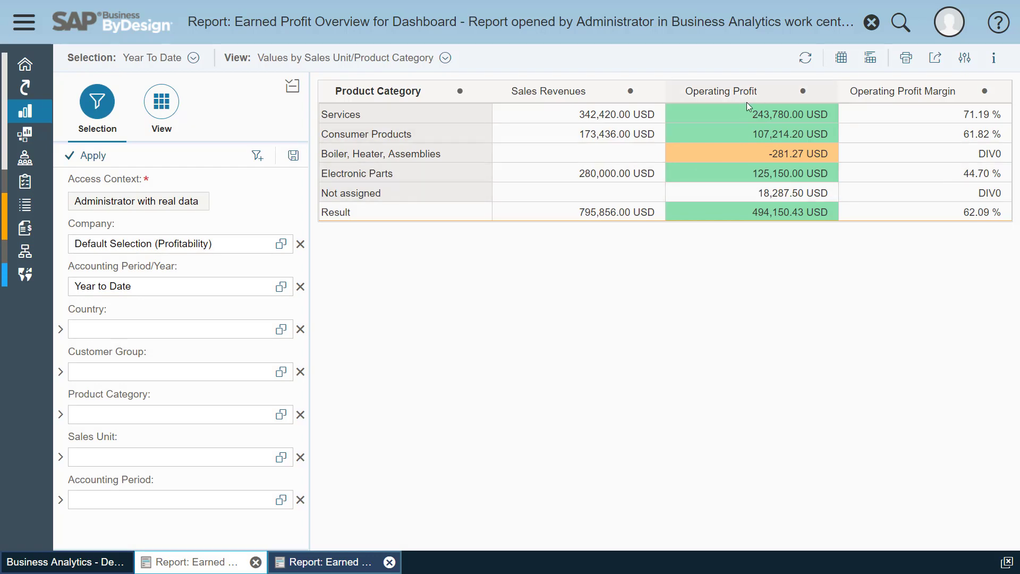
{"action": "left_click", "coordinate": [281, 287]}
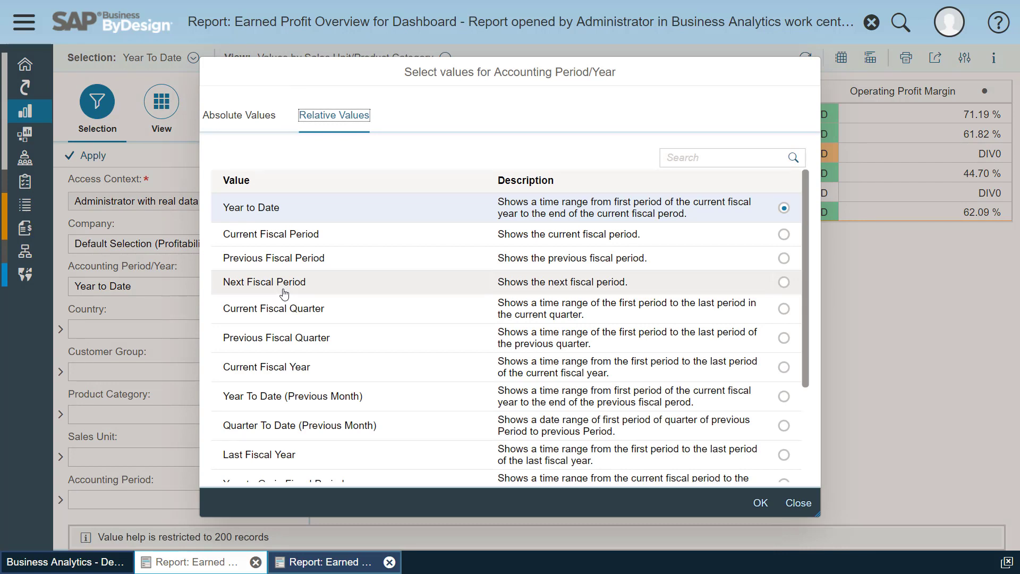
{"action": "left_click", "coordinate": [252, 116]}
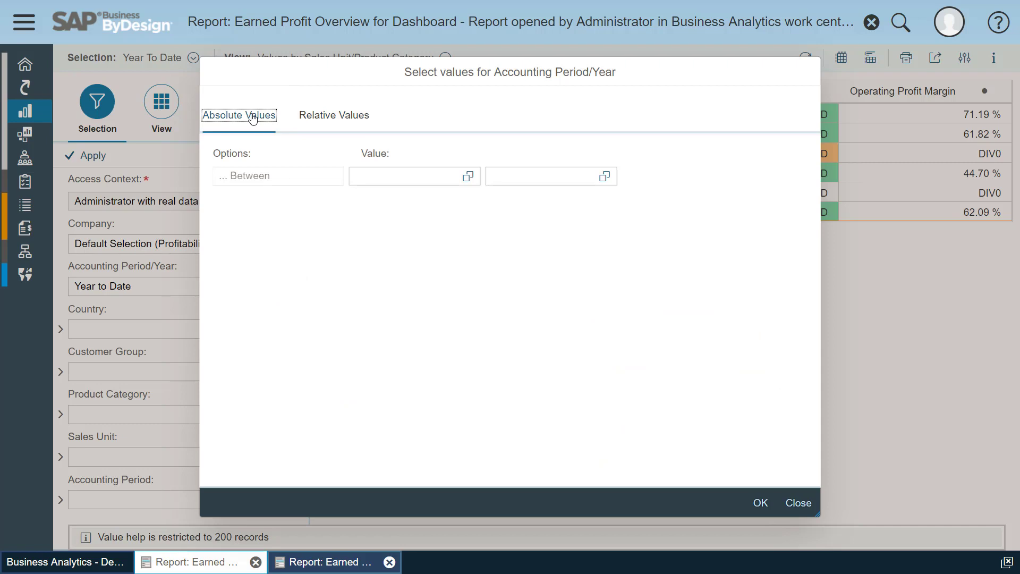
{"action": "left_click", "coordinate": [331, 119]}
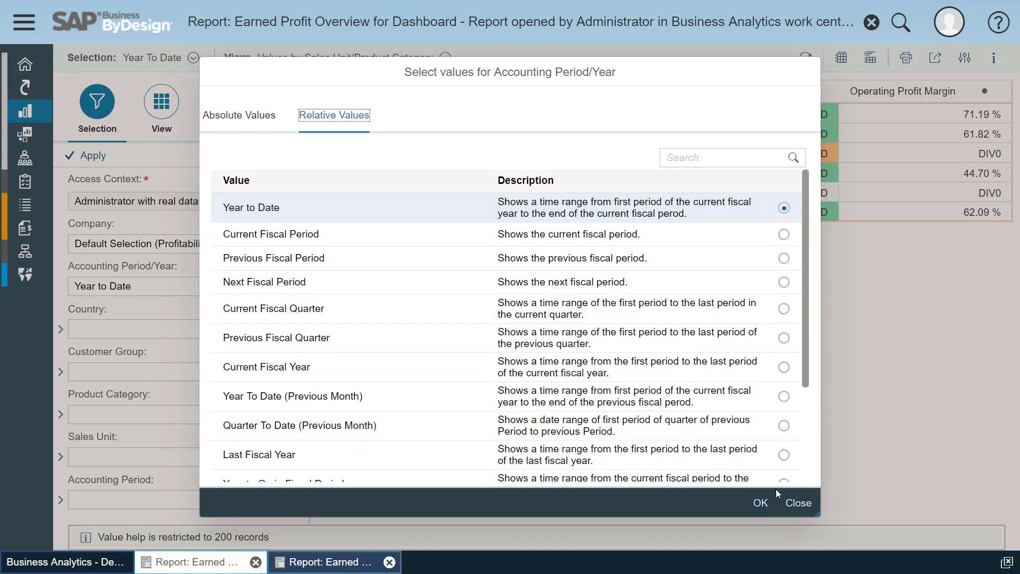
{"action": "left_click", "coordinate": [807, 505]}
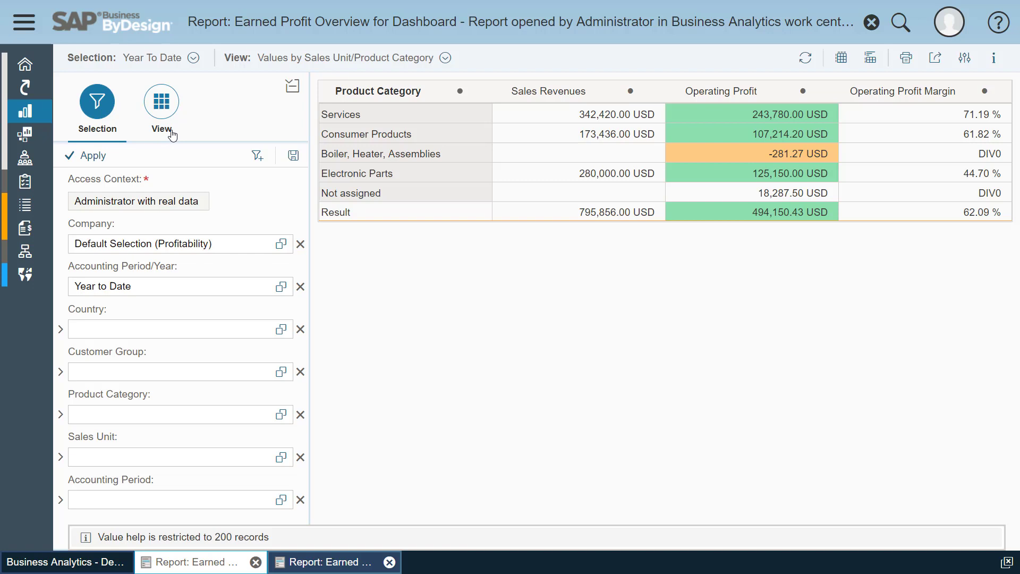
Display the report's field layout and the actions menu for the Operating Profit column.
{"action": "left_click", "coordinate": [168, 114]}
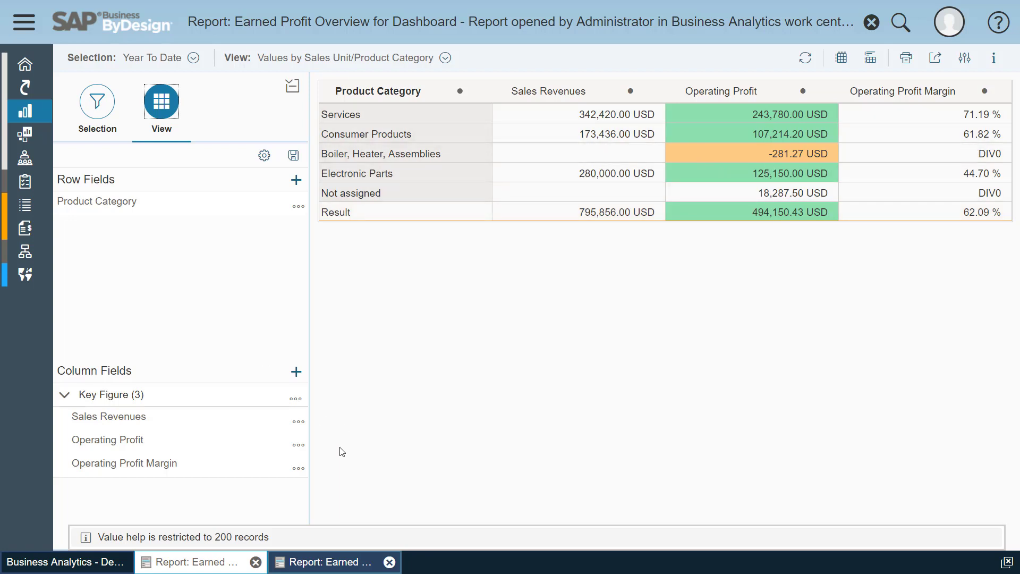
{"action": "left_click", "coordinate": [299, 446]}
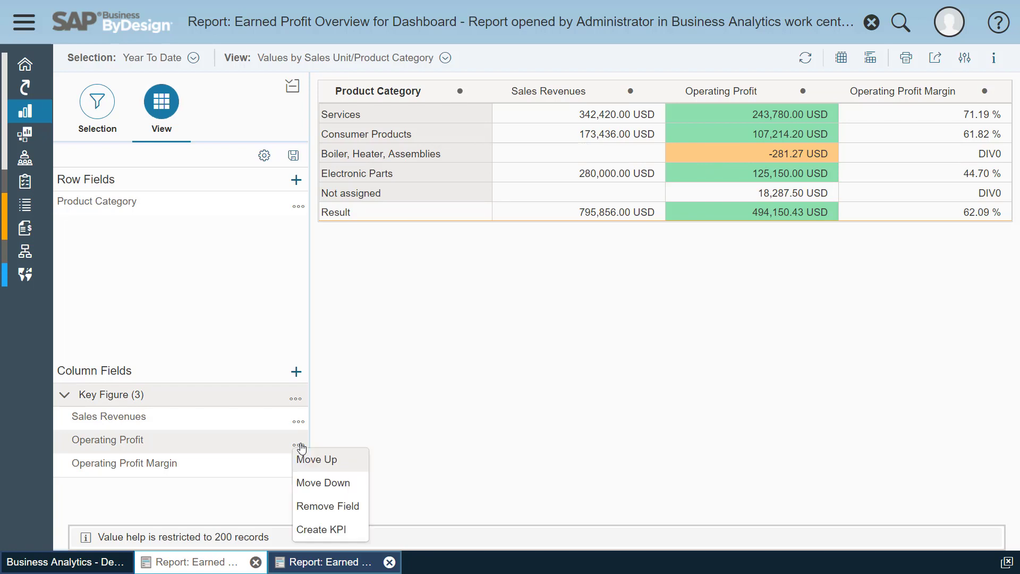
Create KPI 'ZZZ - Operating Profit' from Operating Profit with description 'based Earned Profit'.
{"action": "left_click", "coordinate": [330, 531]}
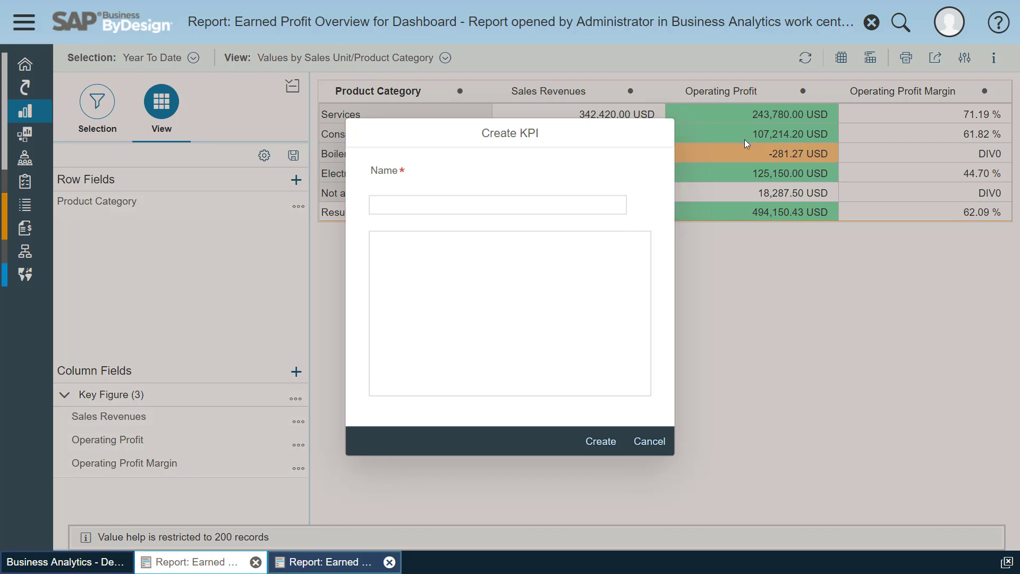
{"action": "left_click", "coordinate": [438, 201]}
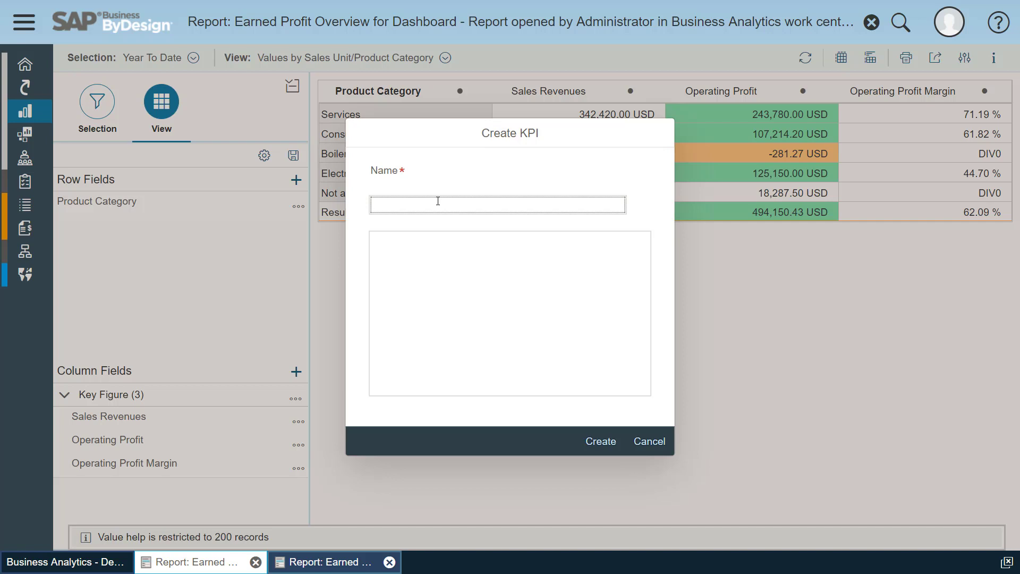
{"action": "type", "text": "ZZZ -"}
{"action": "type", "text": "Operating Profit"}
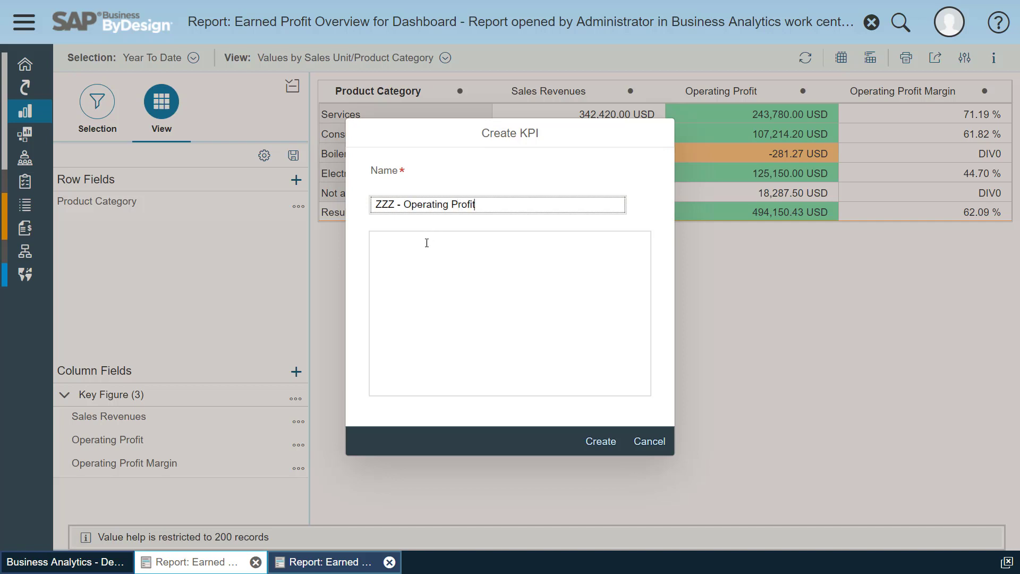
{"action": "left_click", "coordinate": [427, 242]}
{"action": "type", "text": "based"}
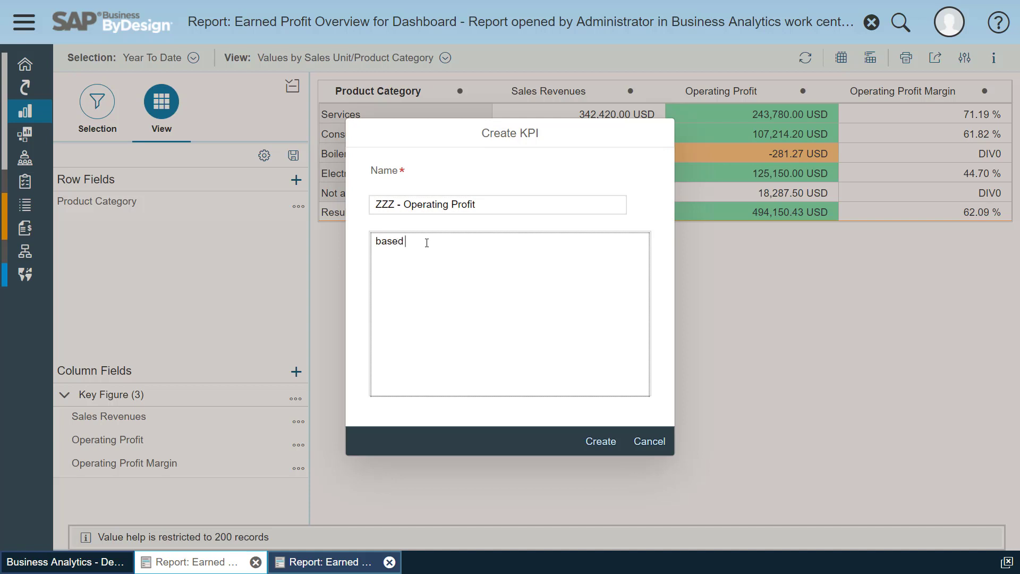
{"action": "type", "text": " Earned Profit"}
{"action": "left_click", "coordinate": [599, 451]}
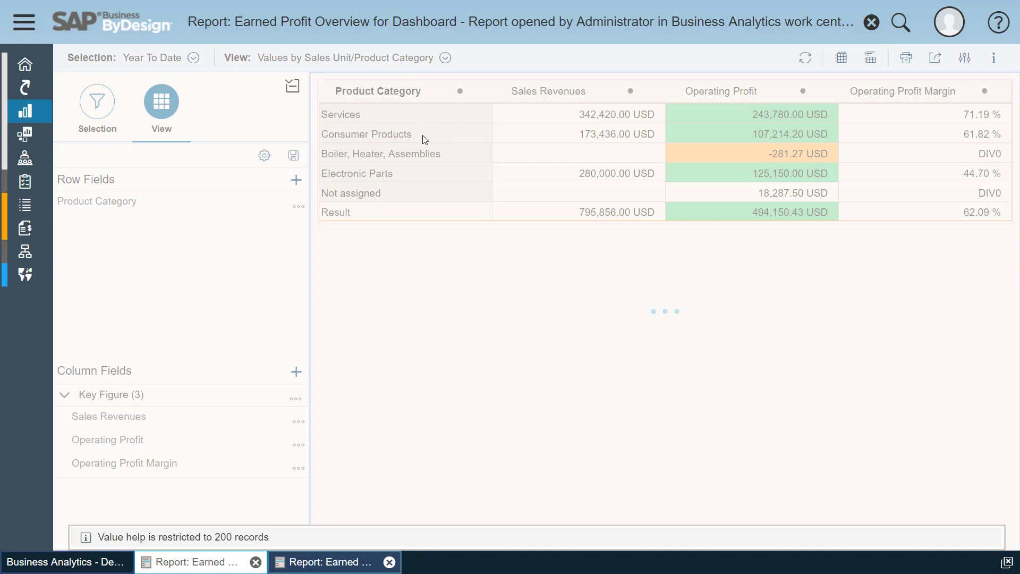
Search the Design KPIs list for 'zzz*' and open ZZZ - Operating Profit for editing.
{"action": "left_click", "coordinate": [30, 111]}
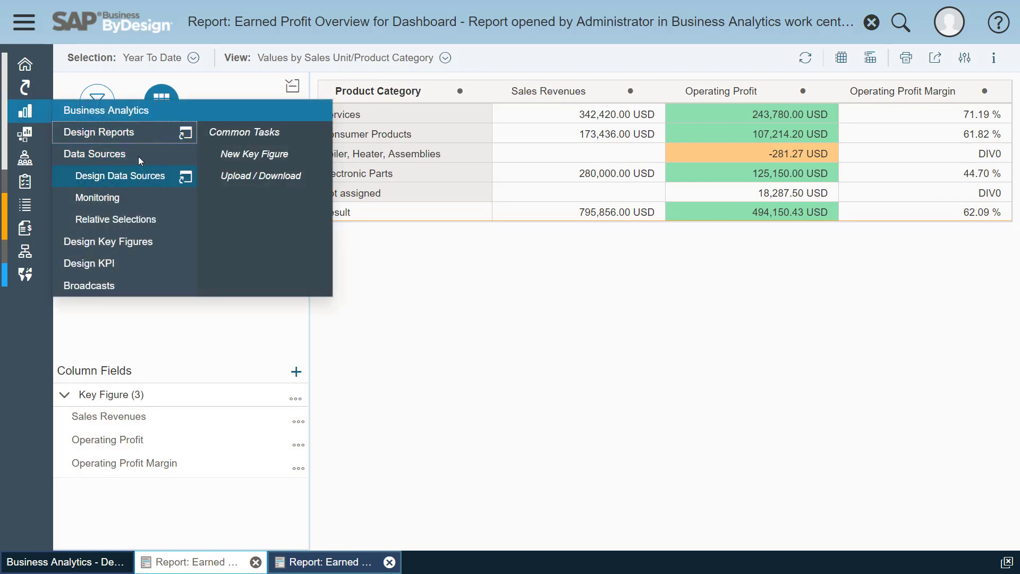
{"action": "left_click", "coordinate": [98, 262]}
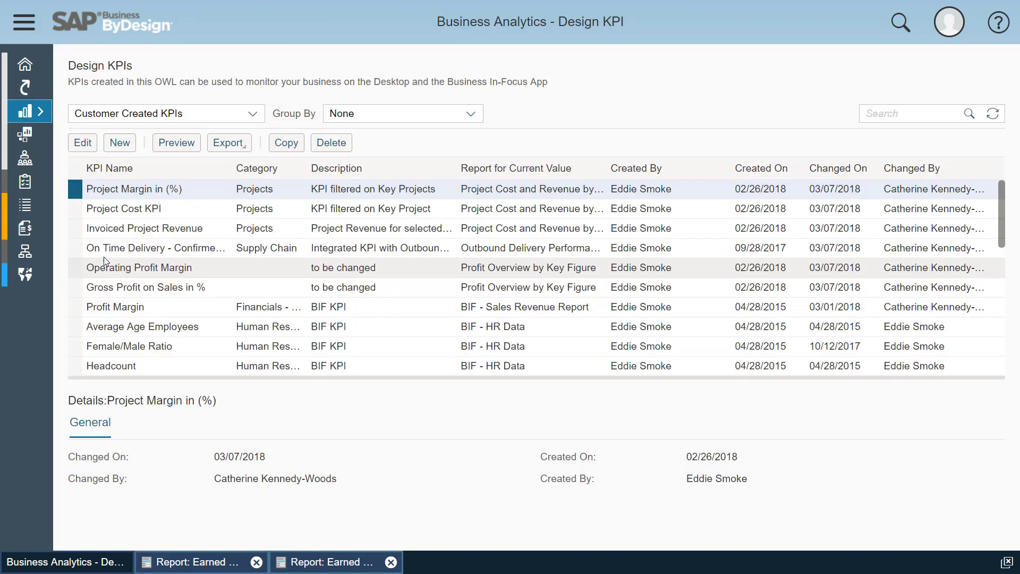
{"action": "left_click", "coordinate": [874, 112]}
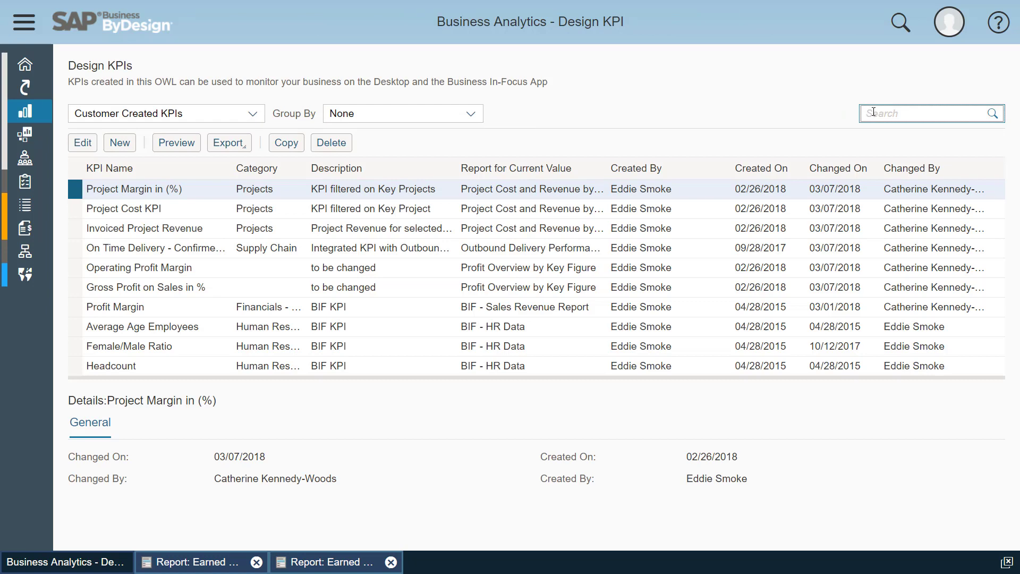
{"action": "type", "text": "zzz*"}
{"action": "key", "text": "Return"}
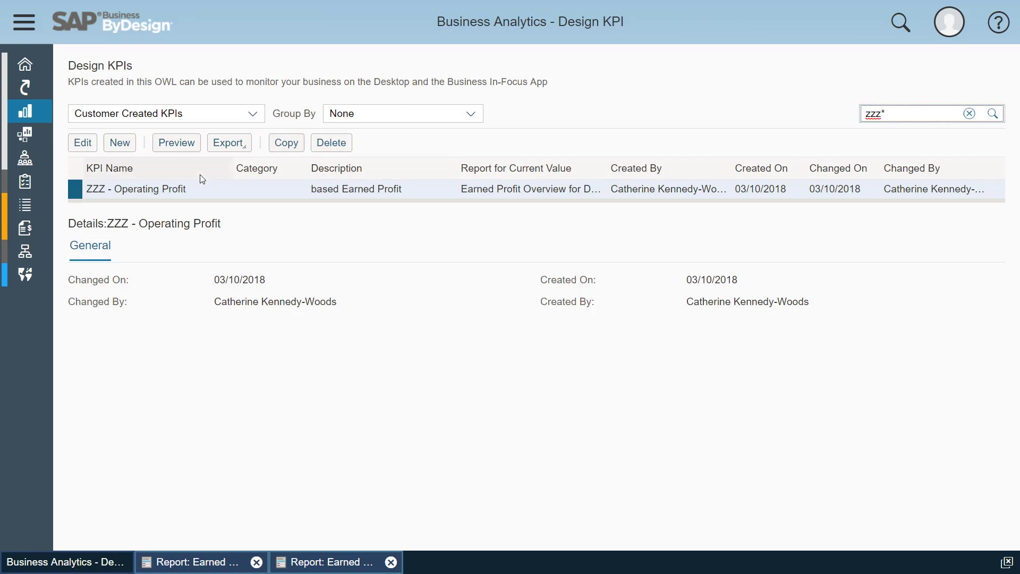
{"action": "left_click", "coordinate": [83, 143]}
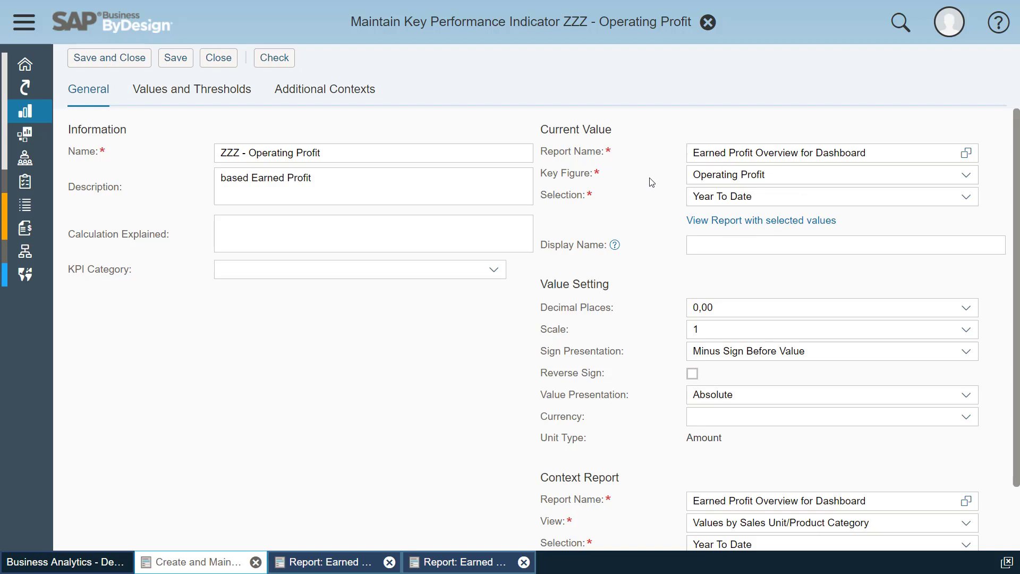
Set the KPI value to 0 decimal places and scale 1.000, then save and close.
{"action": "scroll", "coordinate": [901, 320], "scroll_direction": "down", "scroll_amount": 3}
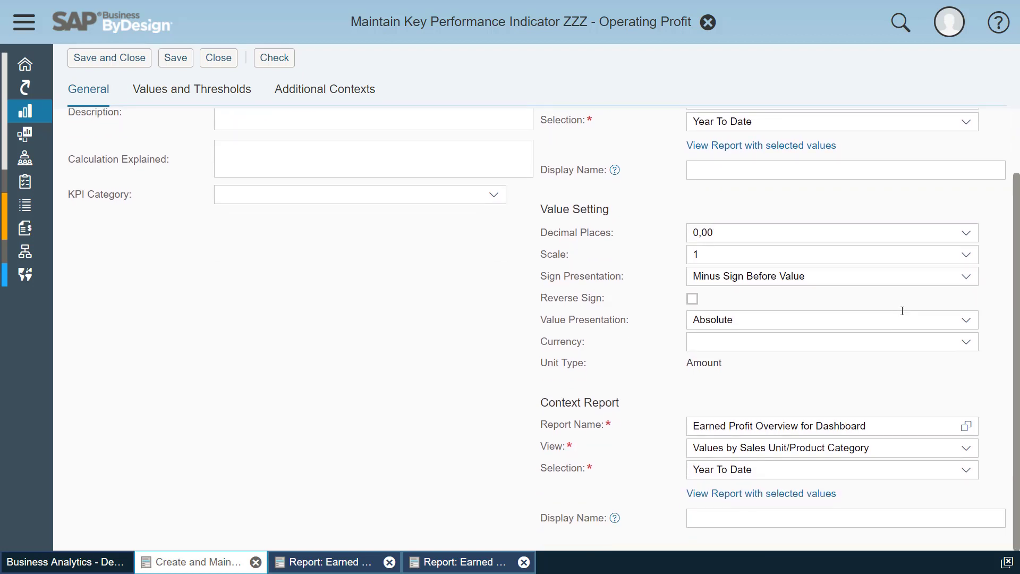
{"action": "left_click", "coordinate": [969, 242]}
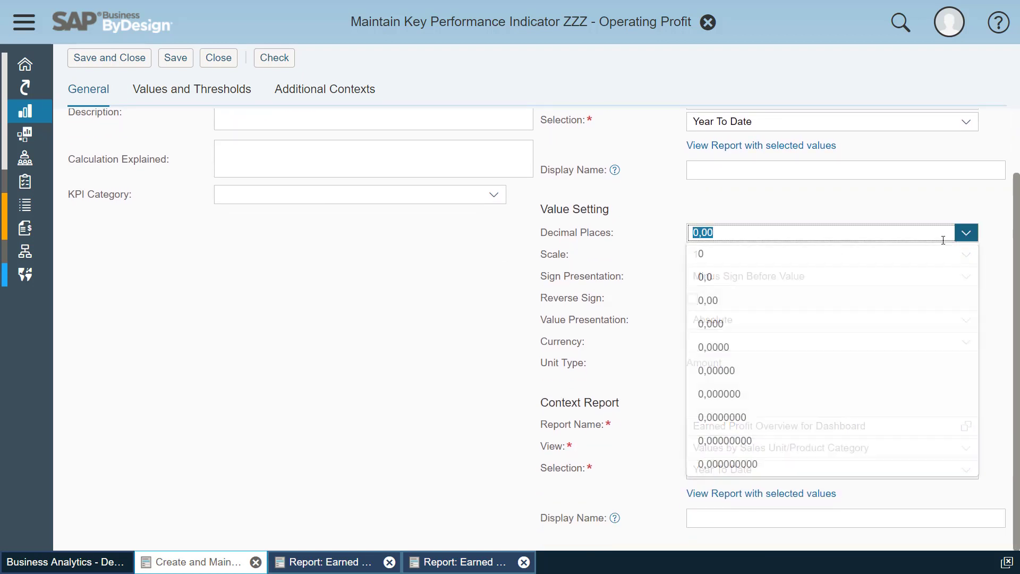
{"action": "left_click", "coordinate": [775, 254]}
{"action": "left_click", "coordinate": [966, 254]}
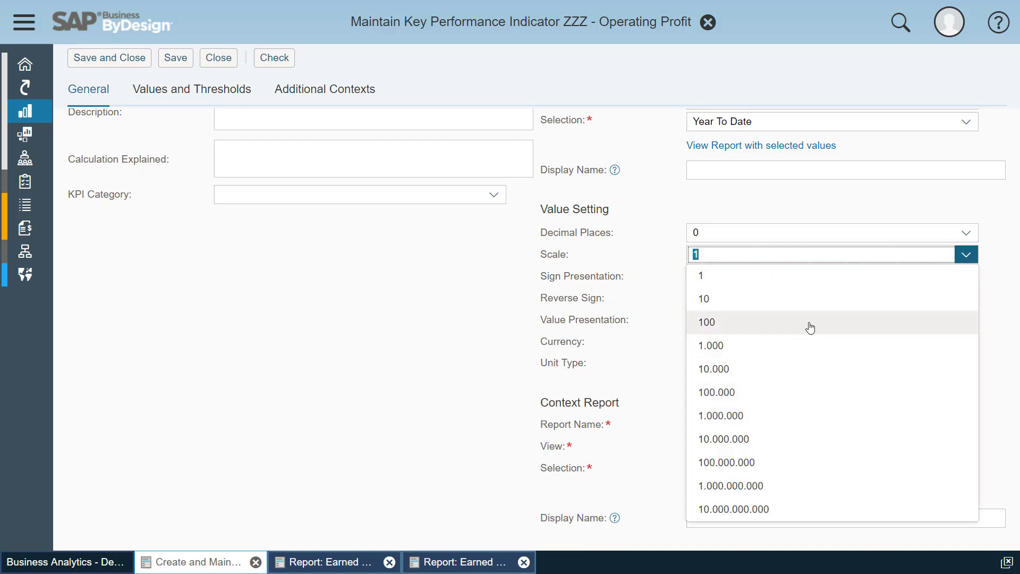
{"action": "left_click", "coordinate": [786, 355]}
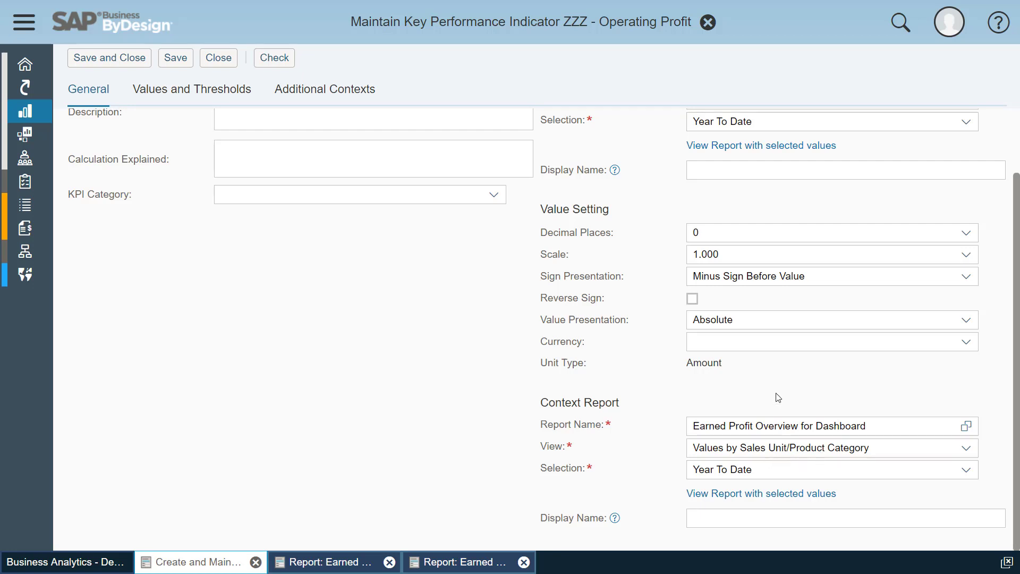
{"action": "left_click", "coordinate": [129, 60]}
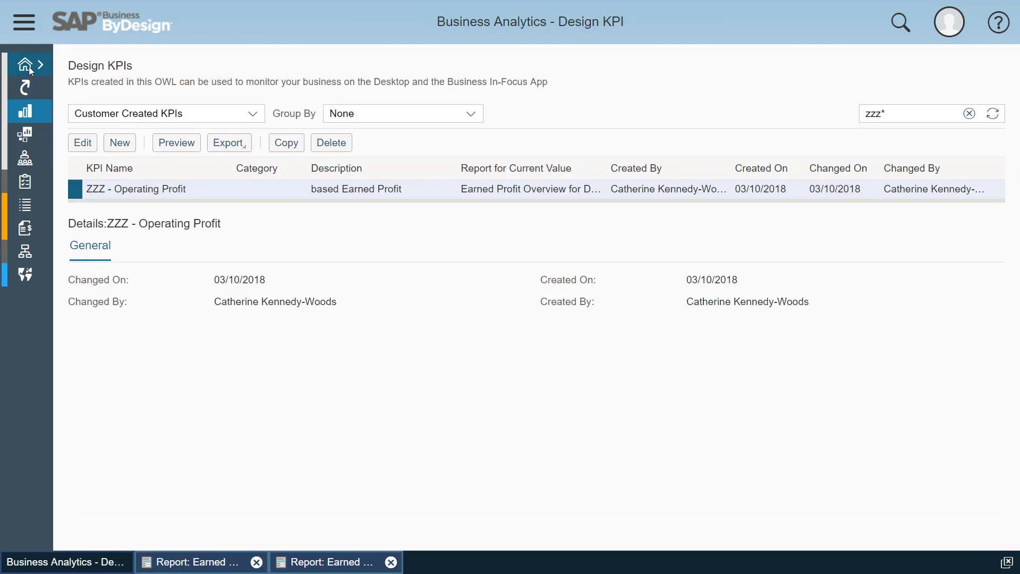
Go to My Launchpad, switch it into Personalization Mode, and scroll to Improve Profitability.
{"action": "mouse_move", "coordinate": [34, 67]}
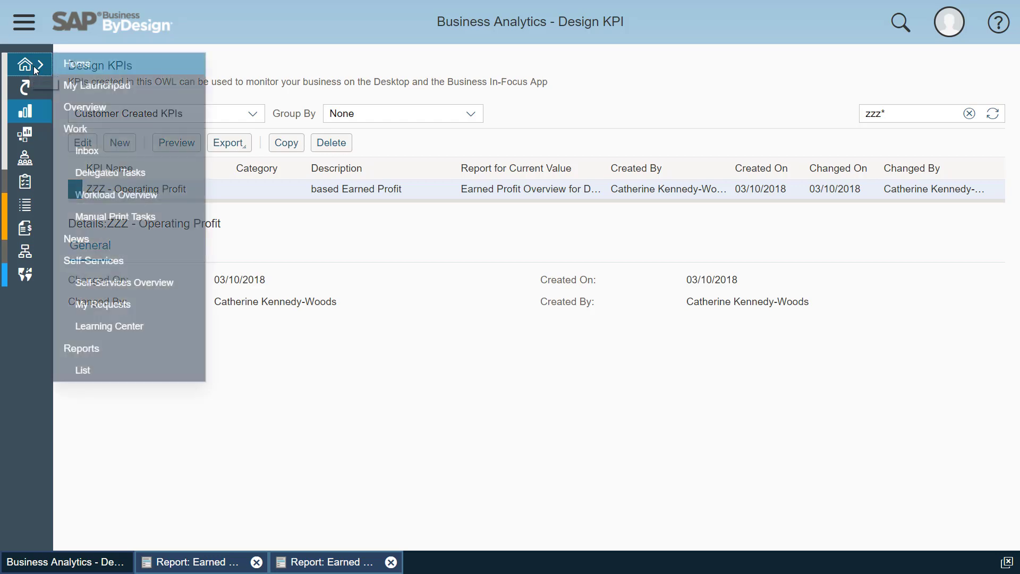
{"action": "left_click", "coordinate": [86, 82]}
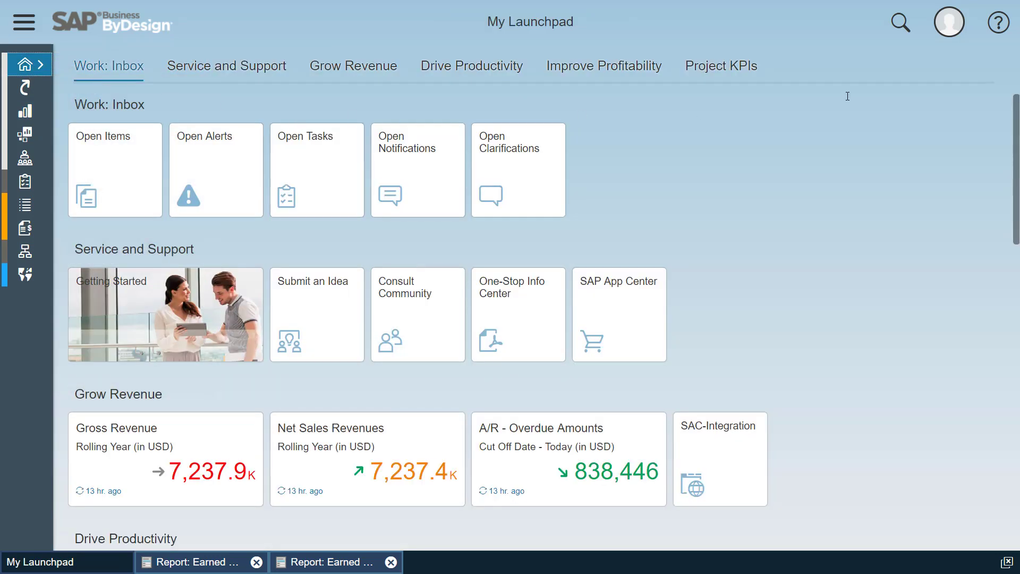
{"action": "left_click", "coordinate": [957, 24]}
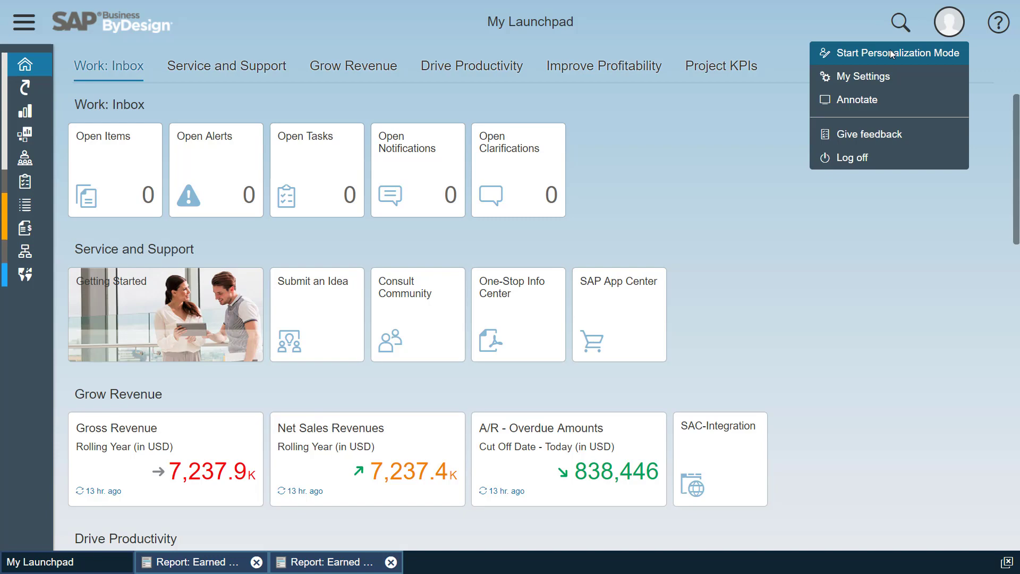
{"action": "left_click", "coordinate": [890, 49]}
{"action": "left_click", "coordinate": [727, 353]}
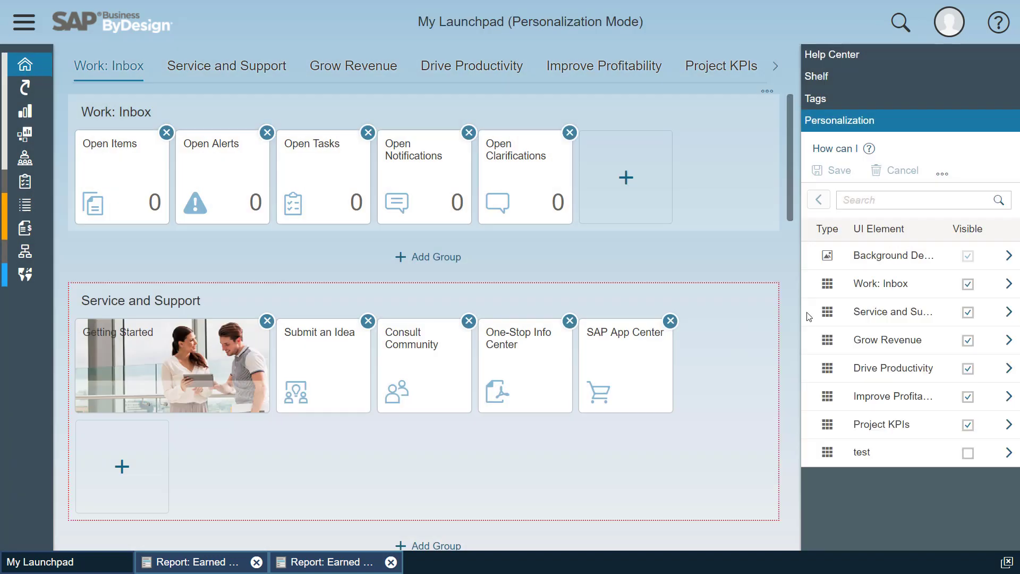
{"action": "scroll", "coordinate": [648, 302], "scroll_direction": "down", "scroll_amount": 8}
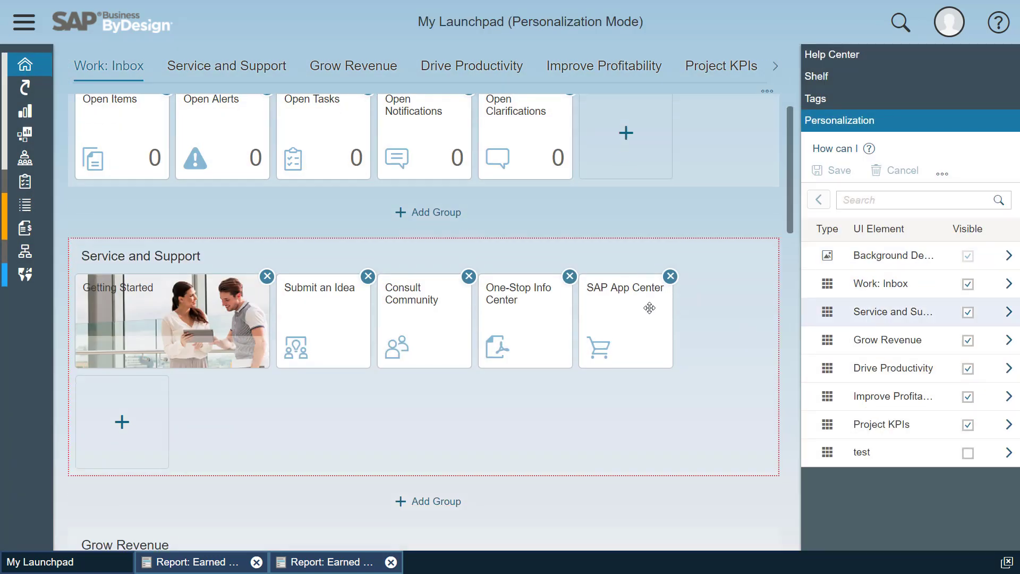
{"action": "scroll", "coordinate": [644, 319], "scroll_direction": "down", "scroll_amount": 8}
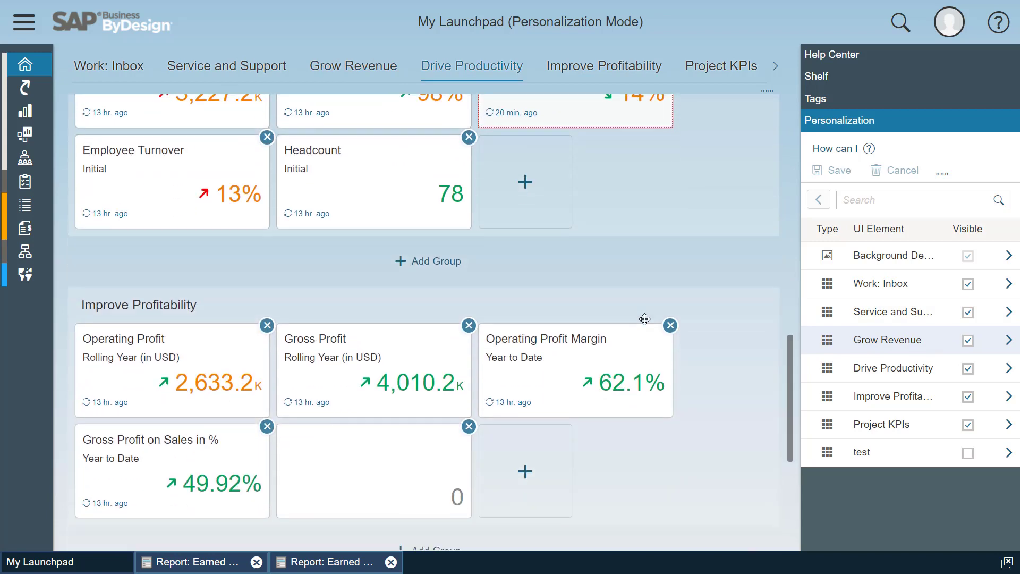
Add the ZZZ - Operating Profit KPI tile to Improve Profitability from the Gallery.
{"action": "left_click", "coordinate": [549, 407]}
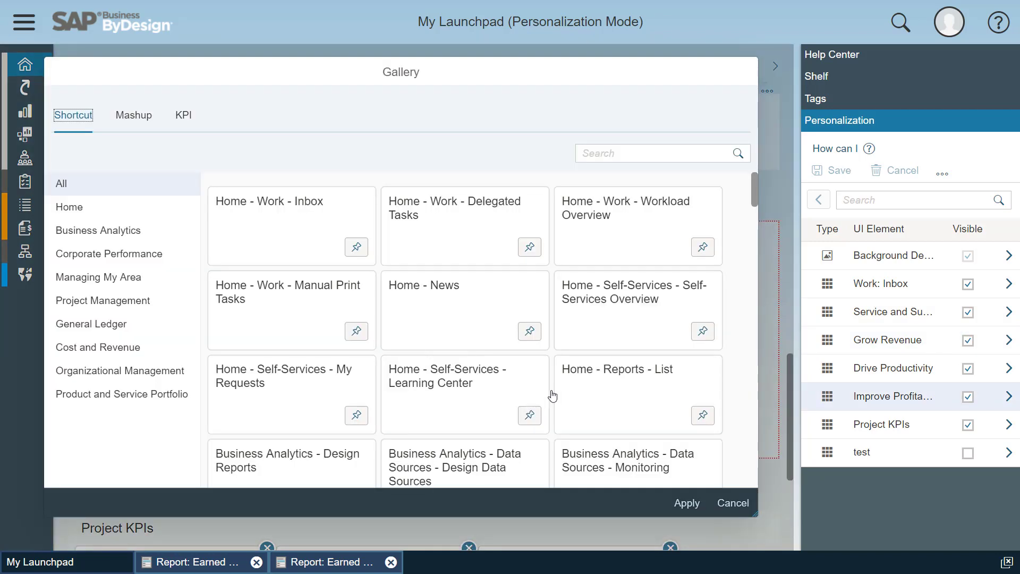
{"action": "left_click", "coordinate": [184, 116]}
{"action": "left_click", "coordinate": [620, 156]}
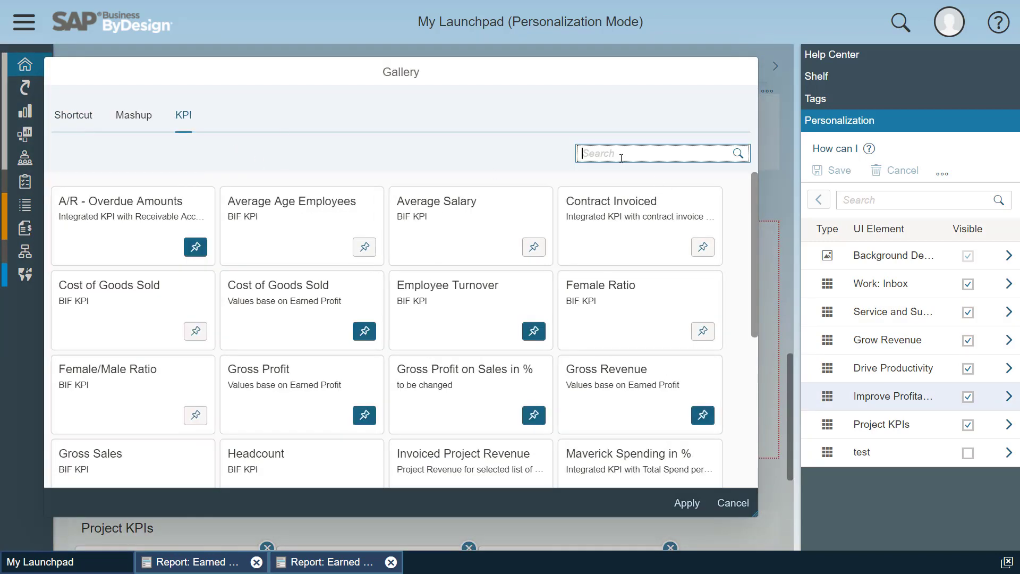
{"action": "type", "text": "zzz"}
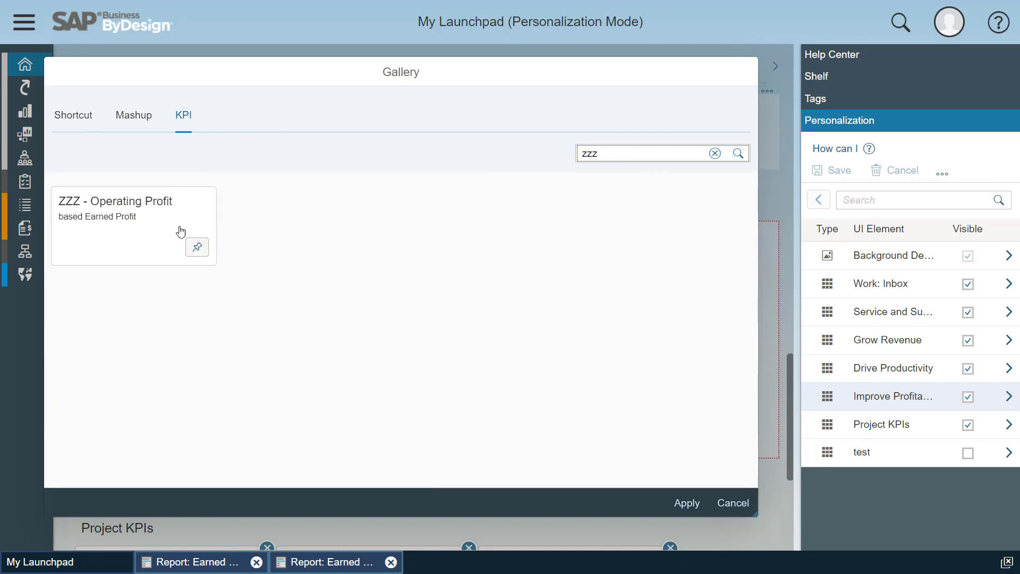
{"action": "left_click", "coordinate": [204, 250]}
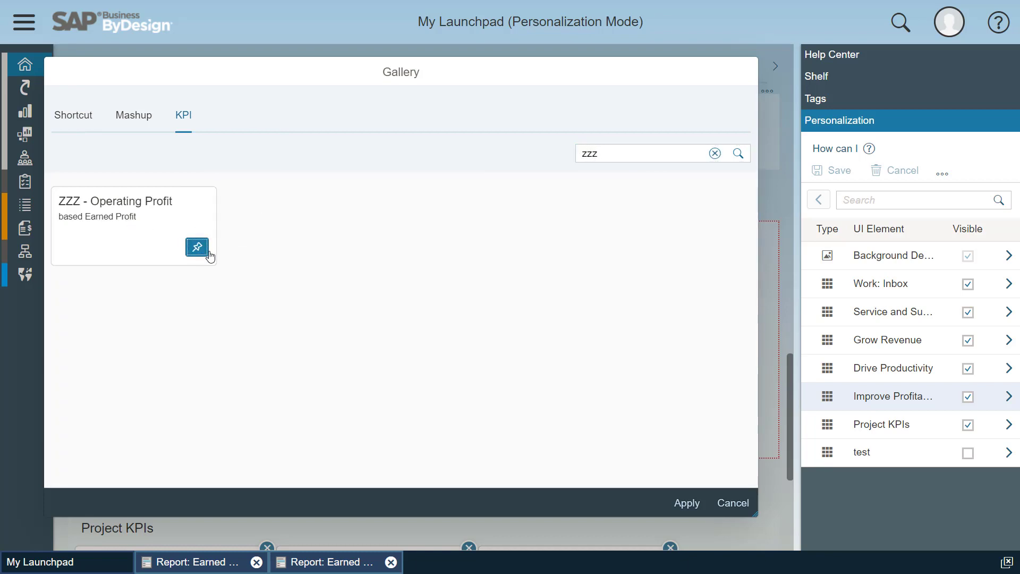
{"action": "left_click", "coordinate": [688, 502]}
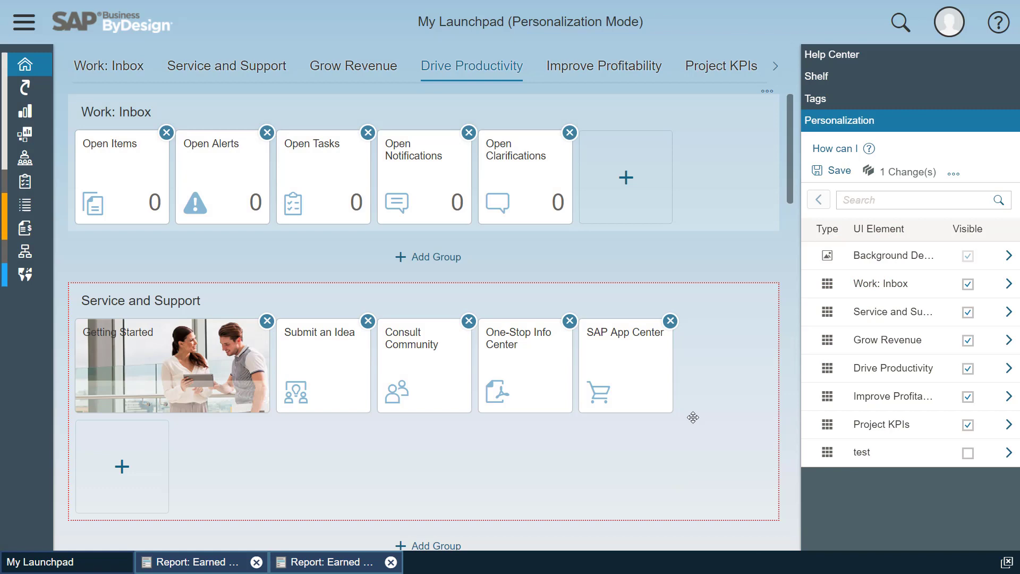
Save the personalization changes and exit Personalization Mode.
{"action": "left_click", "coordinate": [844, 165]}
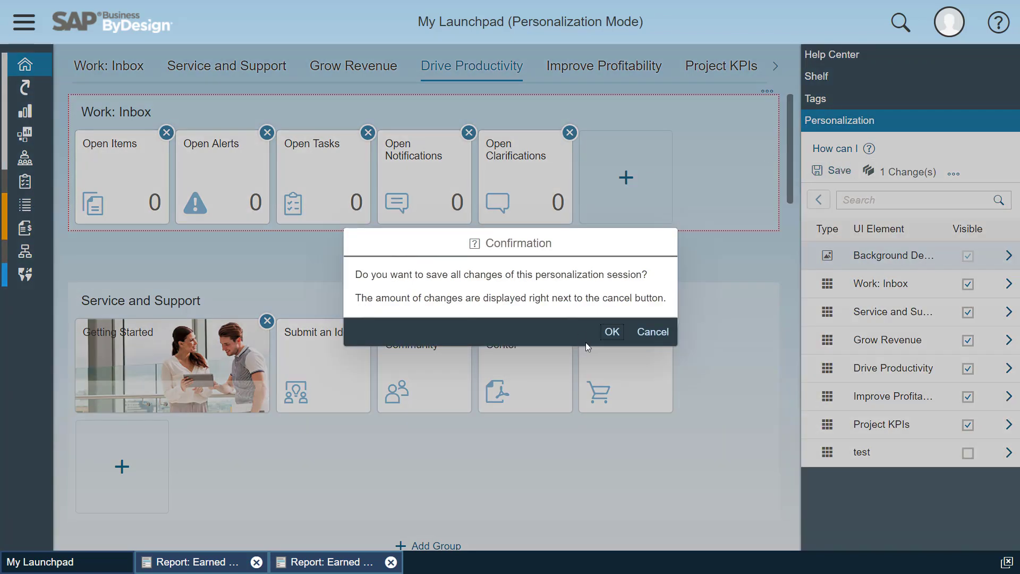
{"action": "left_click", "coordinate": [612, 332]}
{"action": "left_click", "coordinate": [950, 26]}
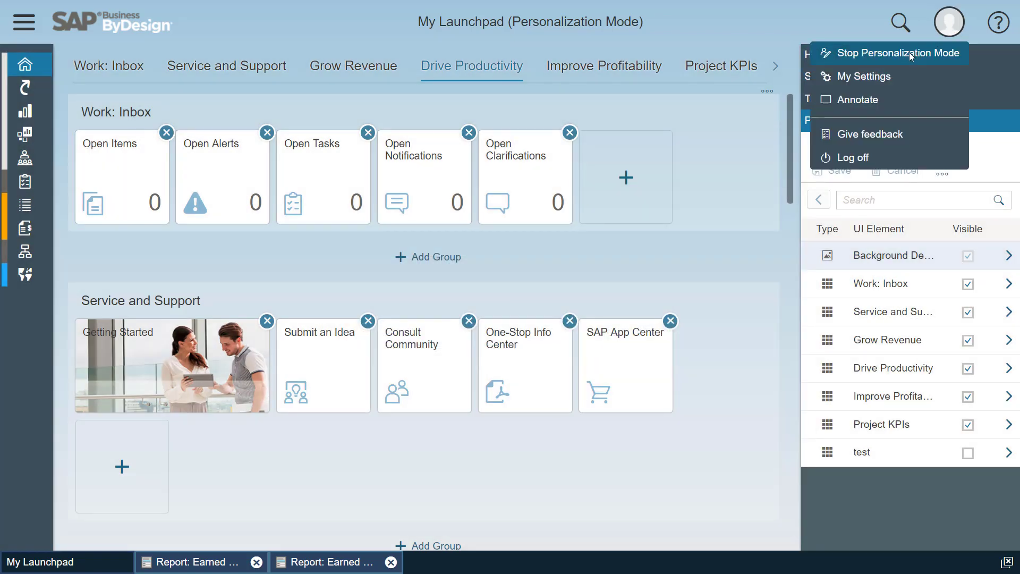
{"action": "left_click", "coordinate": [897, 53]}
{"action": "scroll", "coordinate": [717, 345], "scroll_direction": "down", "scroll_amount": 5}
{"action": "scroll", "coordinate": [718, 345], "scroll_direction": "down", "scroll_amount": 5}
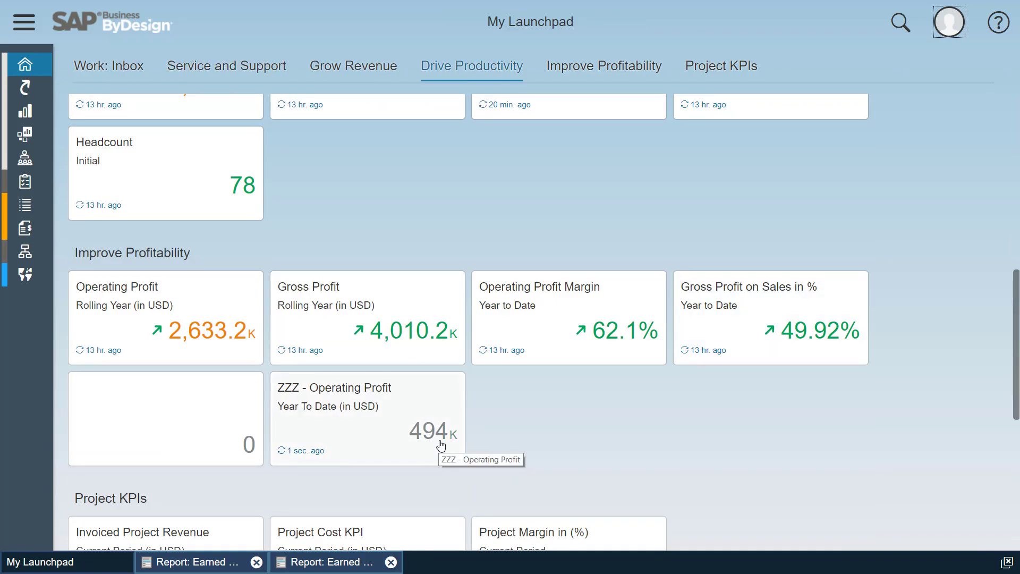
{"action": "left_click", "coordinate": [373, 406]}
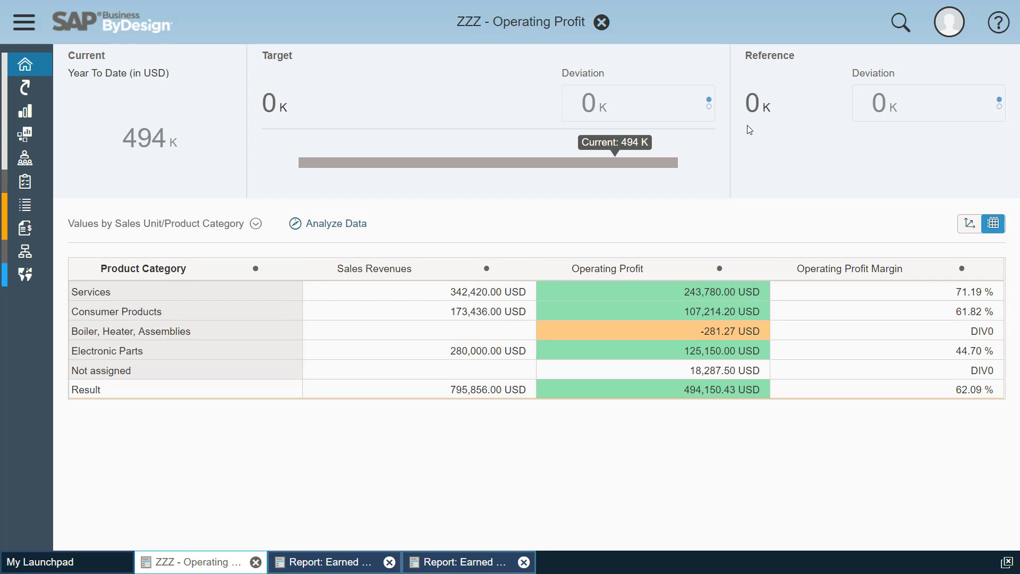
{"action": "left_click", "coordinate": [602, 22]}
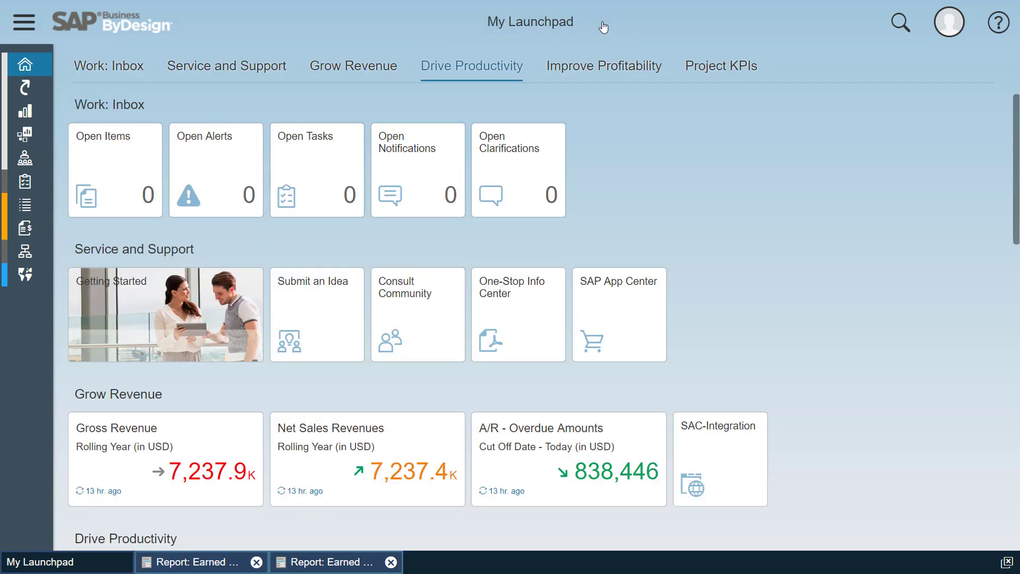
In Design KPIs, search for 'zzz*' and open ZZZ - Operating Profit for editing.
{"action": "left_click", "coordinate": [29, 32]}
{"action": "mouse_move", "coordinate": [189, 114]}
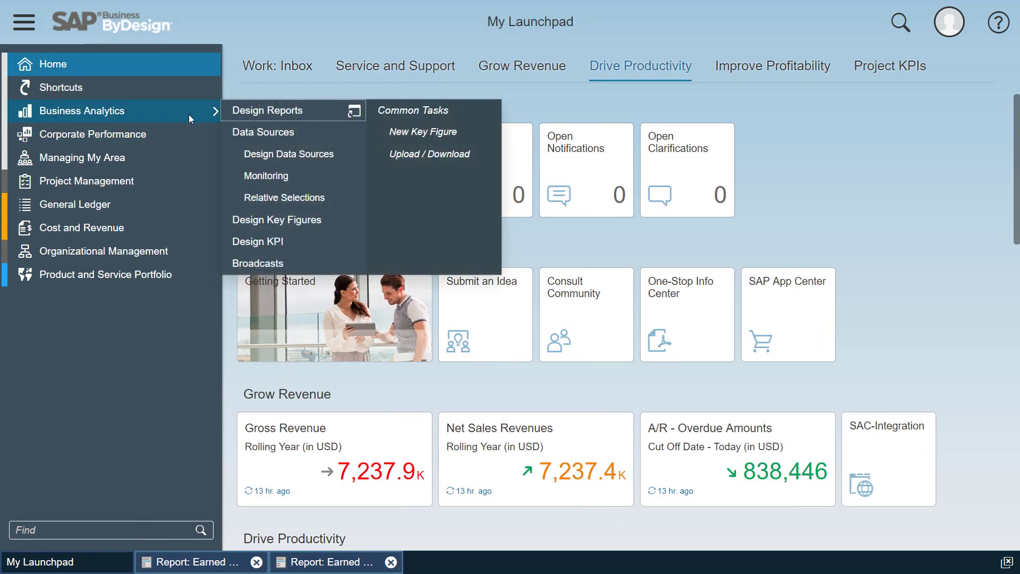
{"action": "left_click", "coordinate": [268, 241]}
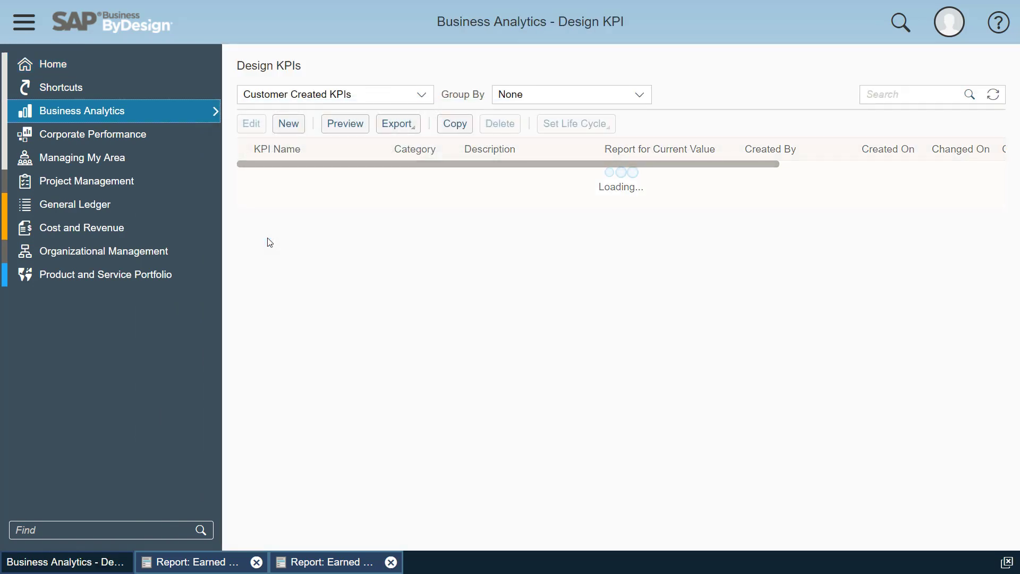
{"action": "left_click", "coordinate": [883, 94]}
{"action": "type", "text": "zz"}
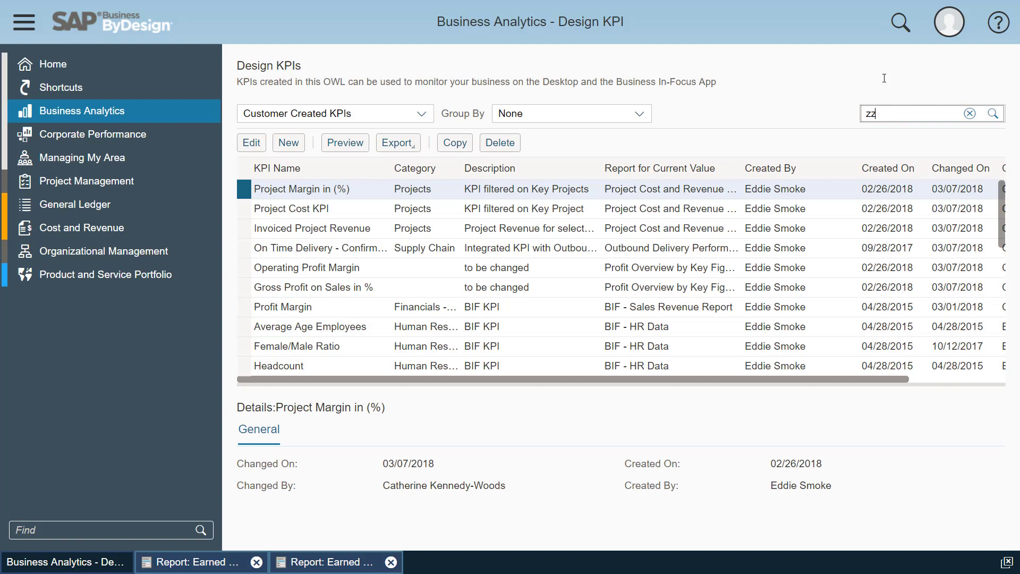
{"action": "type", "text": "z*"}
{"action": "key", "text": "Return"}
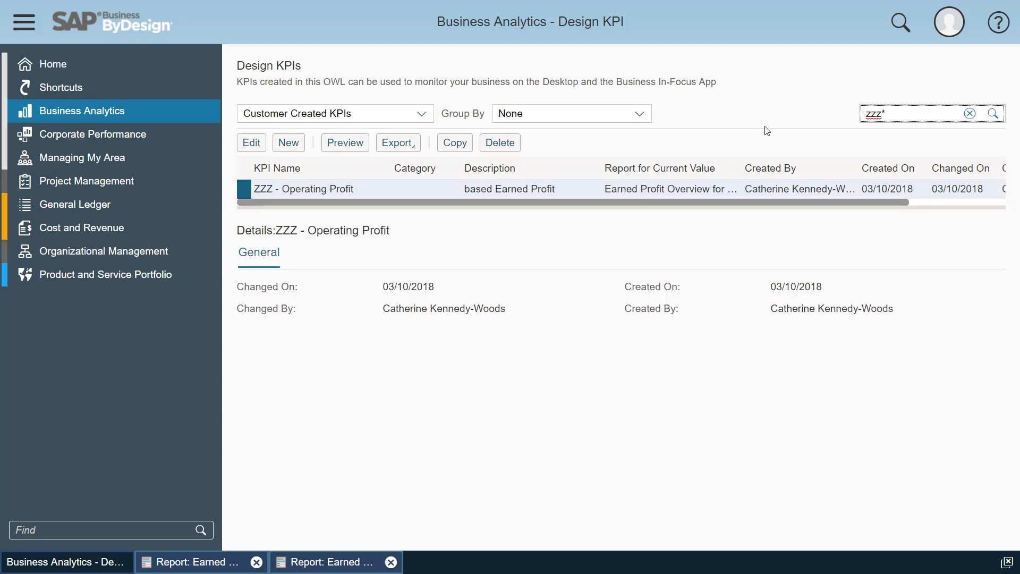
{"action": "left_click", "coordinate": [251, 143]}
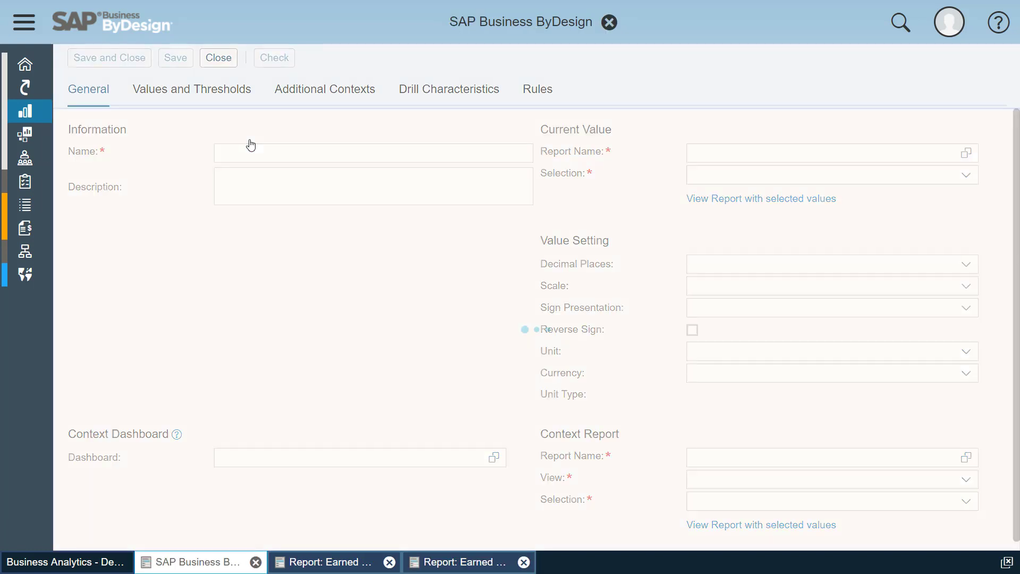
On Values and Thresholds, set a fixed target value of 600000 with display name 'based Forecast V3.2'.
{"action": "left_click", "coordinate": [206, 93]}
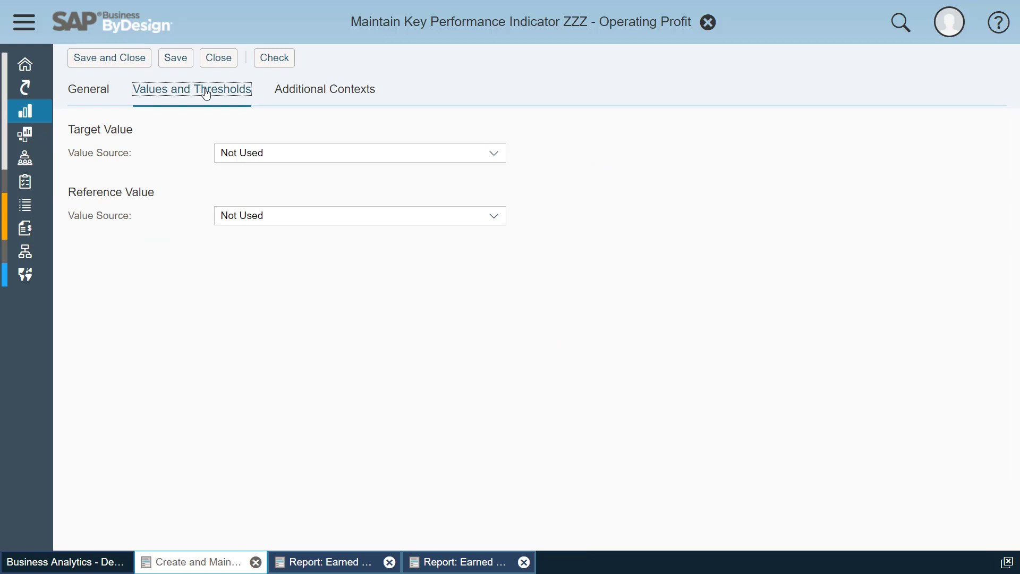
{"action": "left_click", "coordinate": [492, 156]}
{"action": "left_click", "coordinate": [319, 182]}
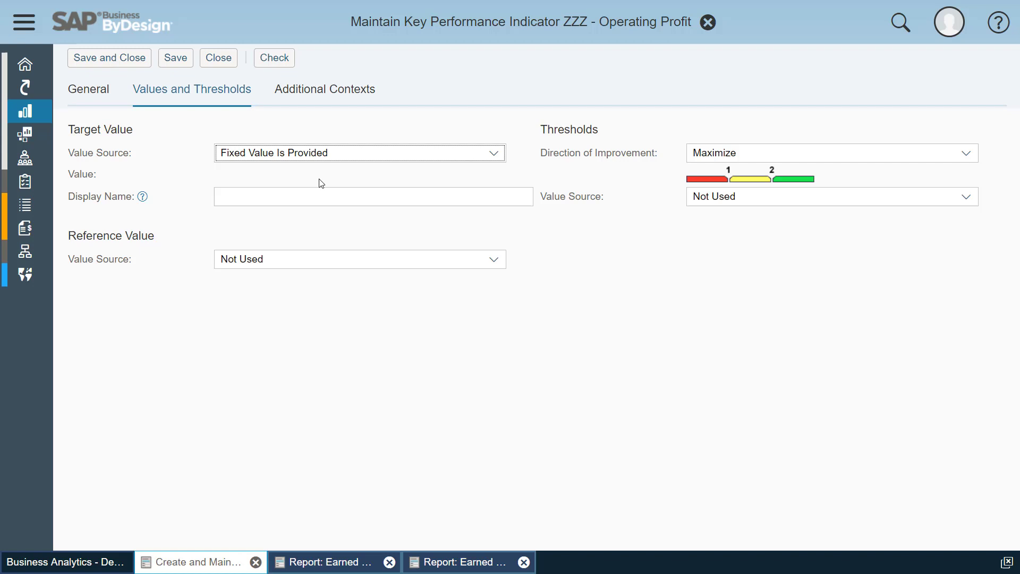
{"action": "left_click", "coordinate": [316, 178]}
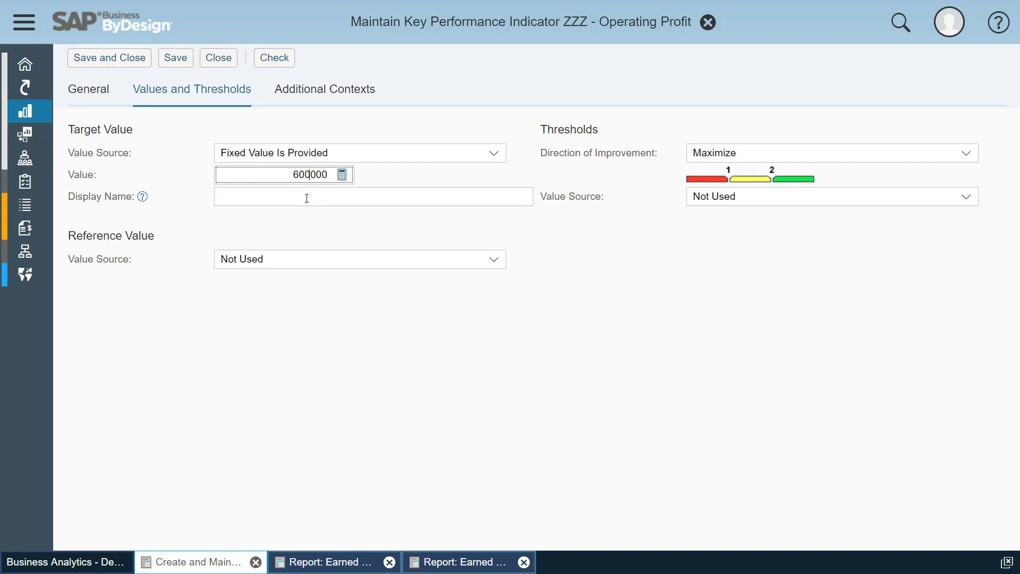
{"action": "left_click", "coordinate": [307, 198]}
{"action": "type", "text": "based"}
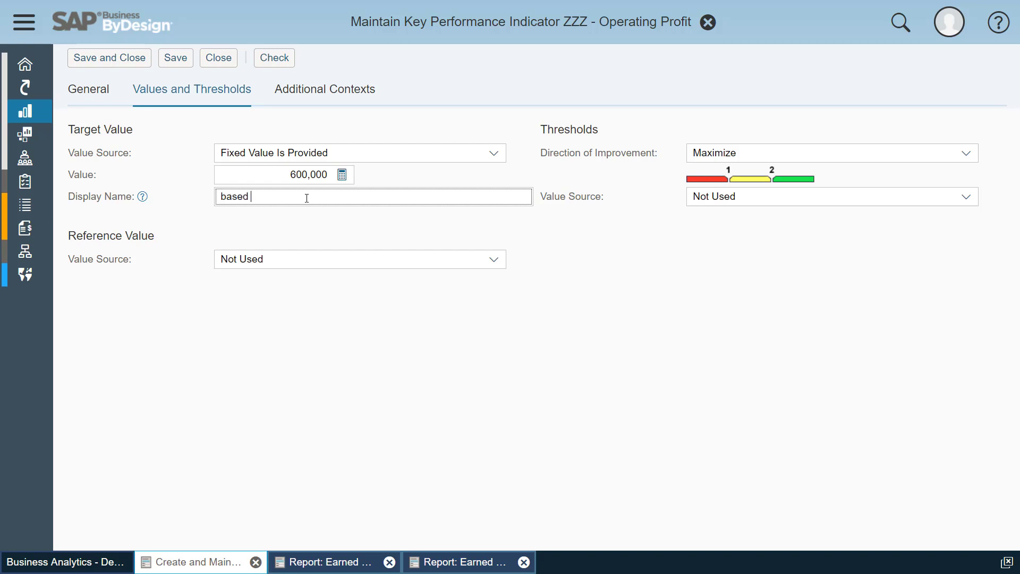
{"action": "type", "text": " Forecast V3.2"}
{"action": "left_click", "coordinate": [491, 263]}
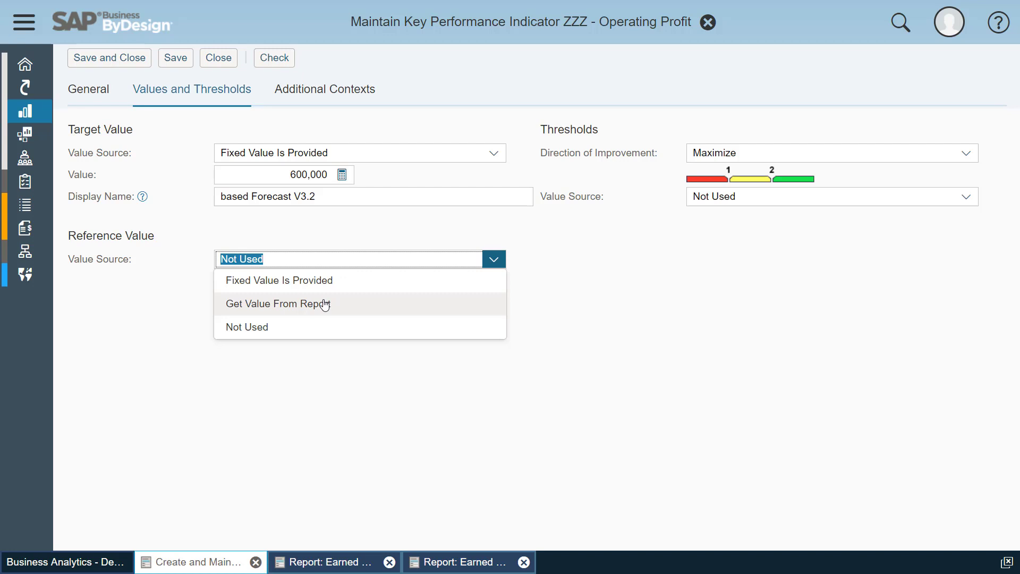
Choose Fixed Value Is Provided for the reference value, entering 300000 and display name 'Last Year YtD'.
{"action": "left_click", "coordinate": [325, 281]}
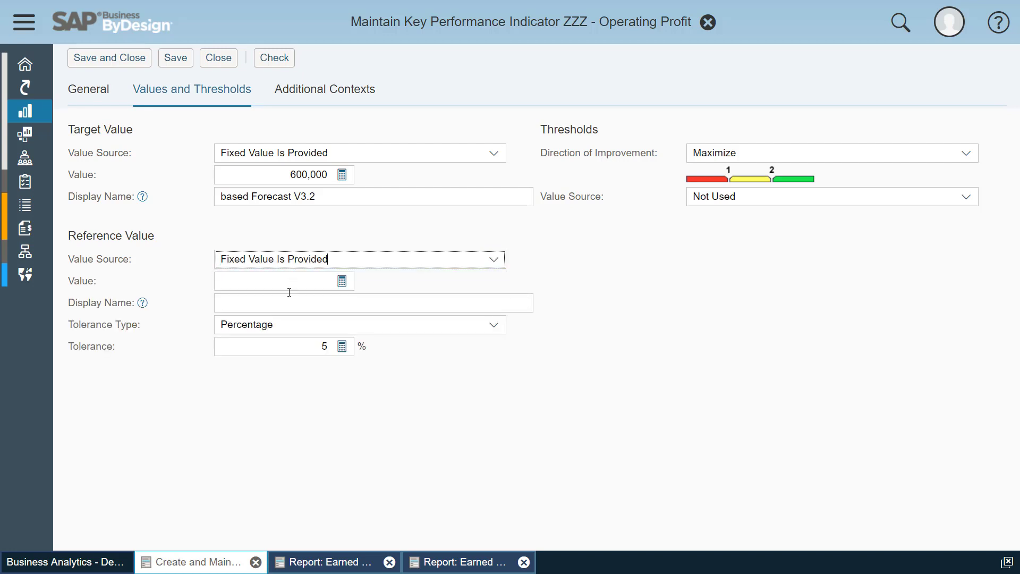
{"action": "left_click", "coordinate": [316, 283]}
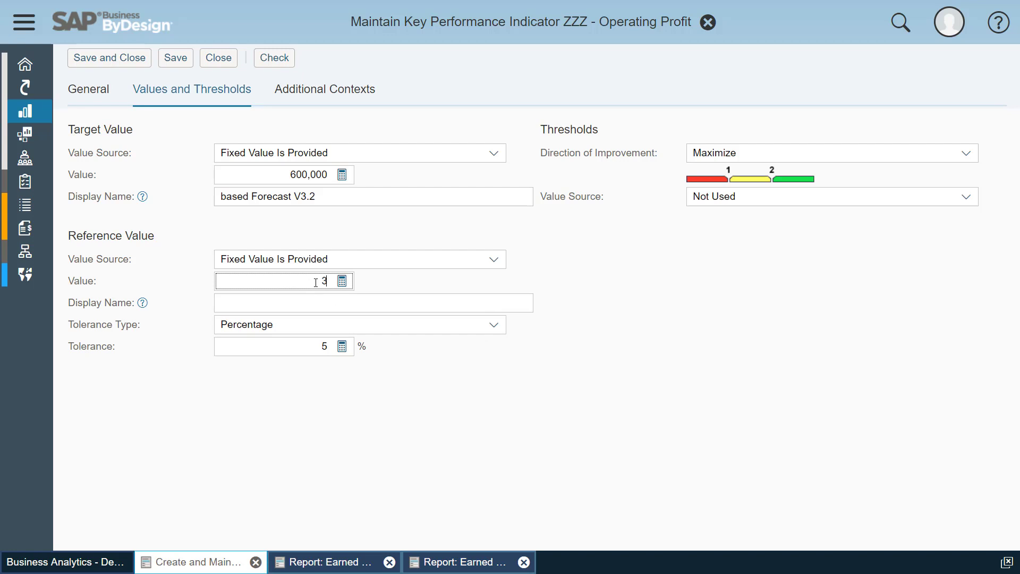
{"action": "type", "text": "300000"}
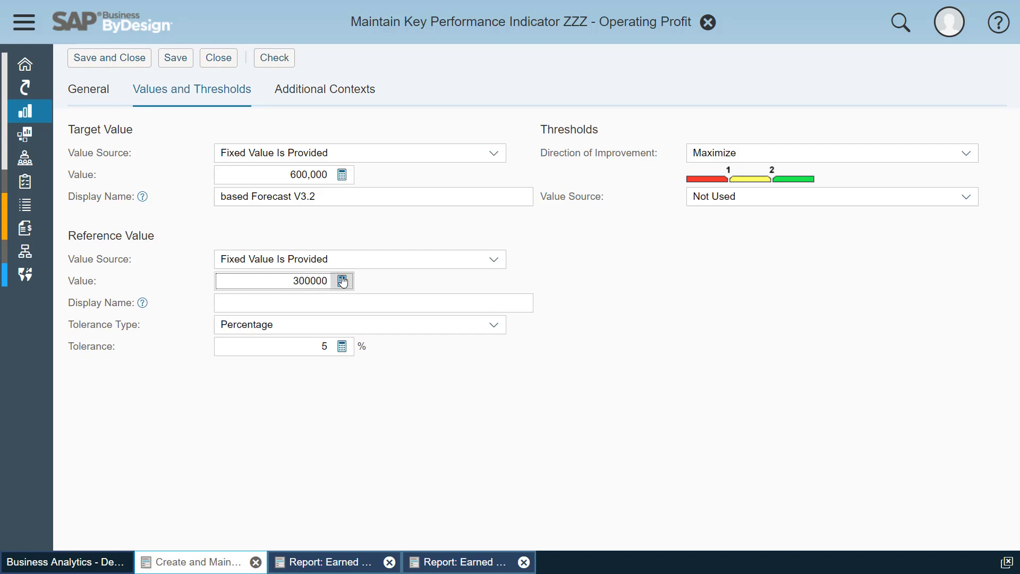
{"action": "left_click", "coordinate": [292, 300]}
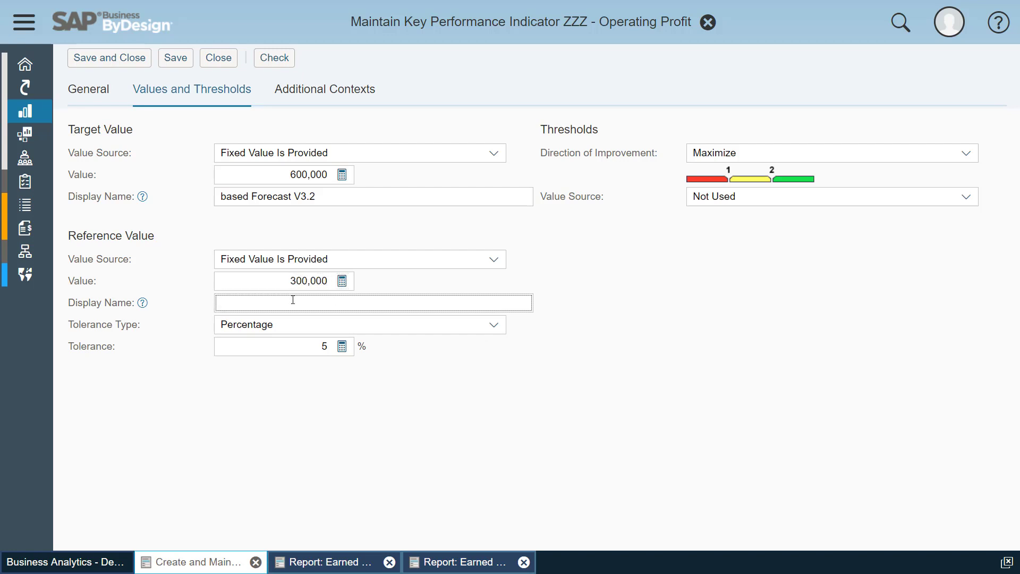
{"action": "type", "text": "Laxt"}
Keep the KPI's direction of improvement set to Maximize.
{"action": "left_click", "coordinate": [965, 153]}
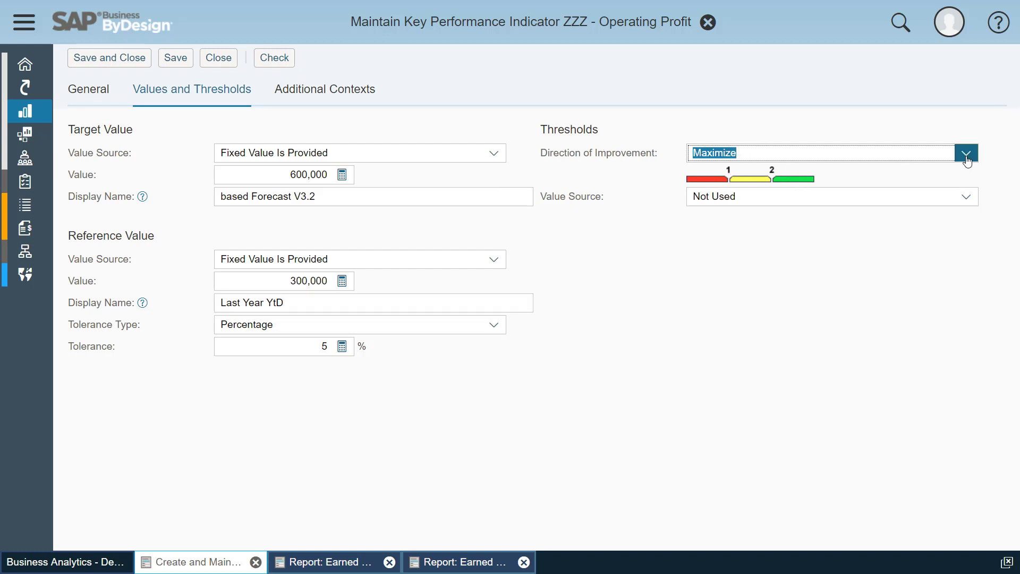
{"action": "left_click", "coordinate": [816, 221]}
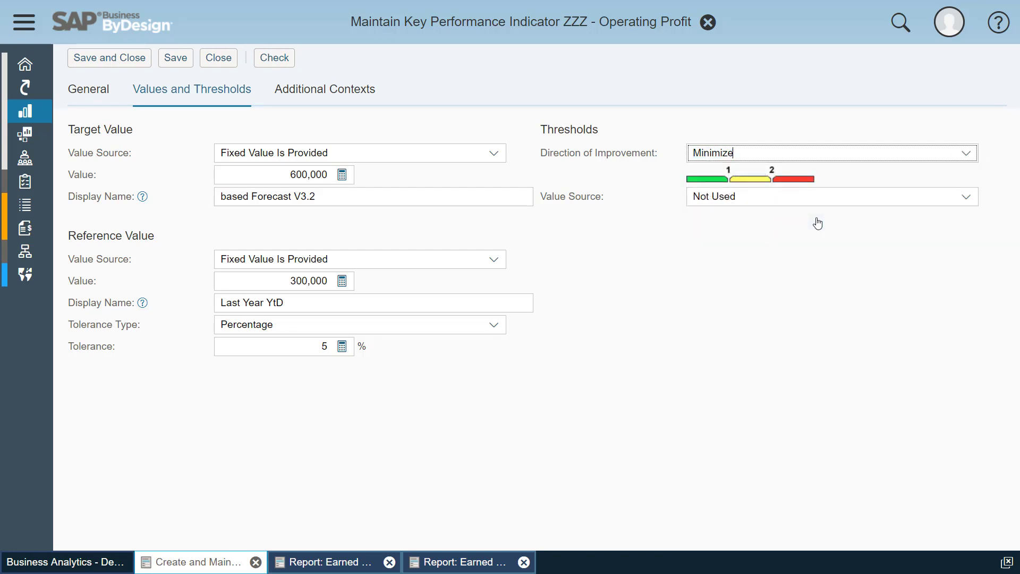
{"action": "left_click", "coordinate": [967, 154]}
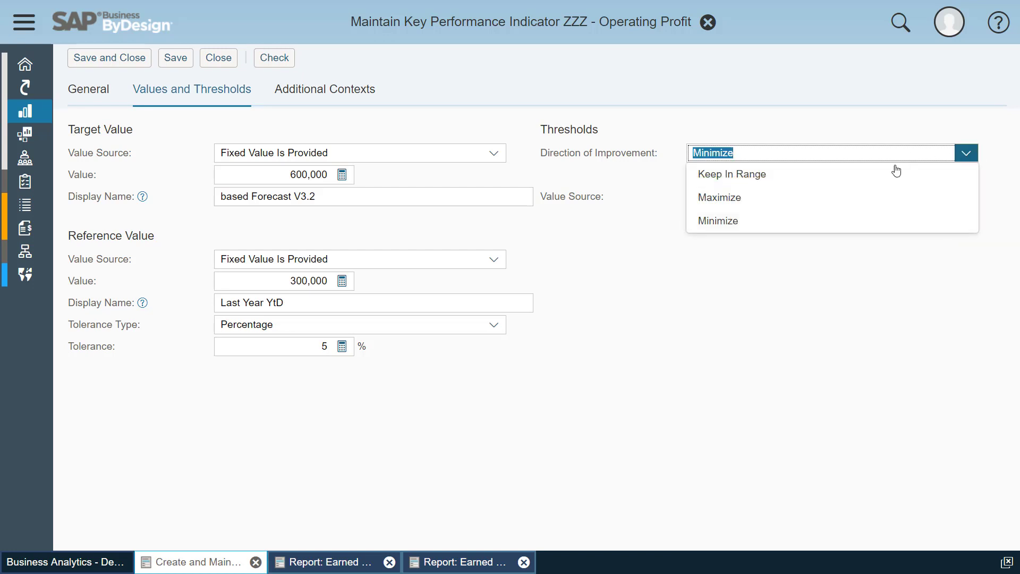
{"action": "left_click", "coordinate": [839, 201]}
Base thresholds on percentage of target value, with alert at 85 and warning at 95.
{"action": "left_click", "coordinate": [966, 197]}
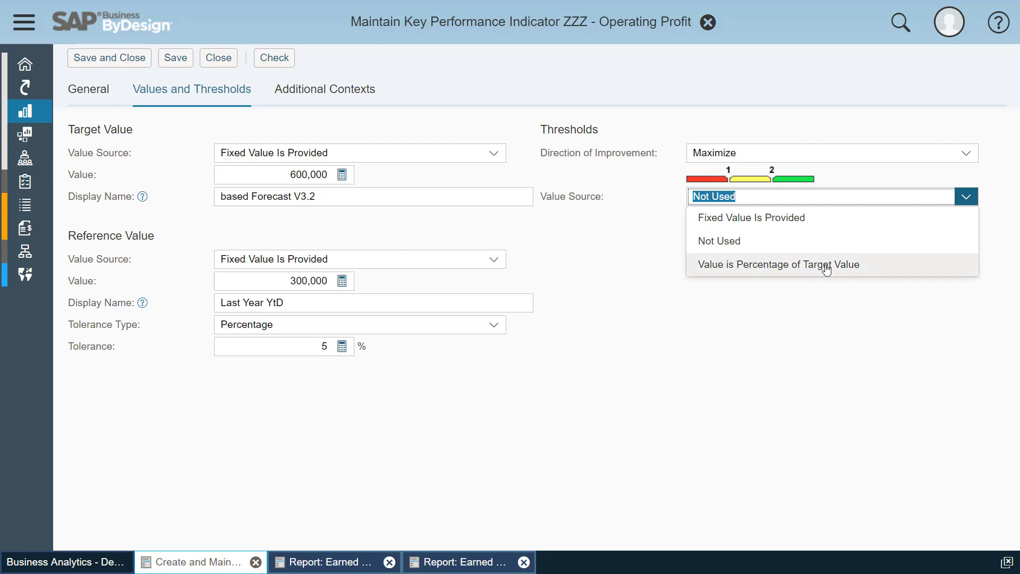
{"action": "left_click", "coordinate": [826, 269]}
{"action": "left_click", "coordinate": [789, 264]}
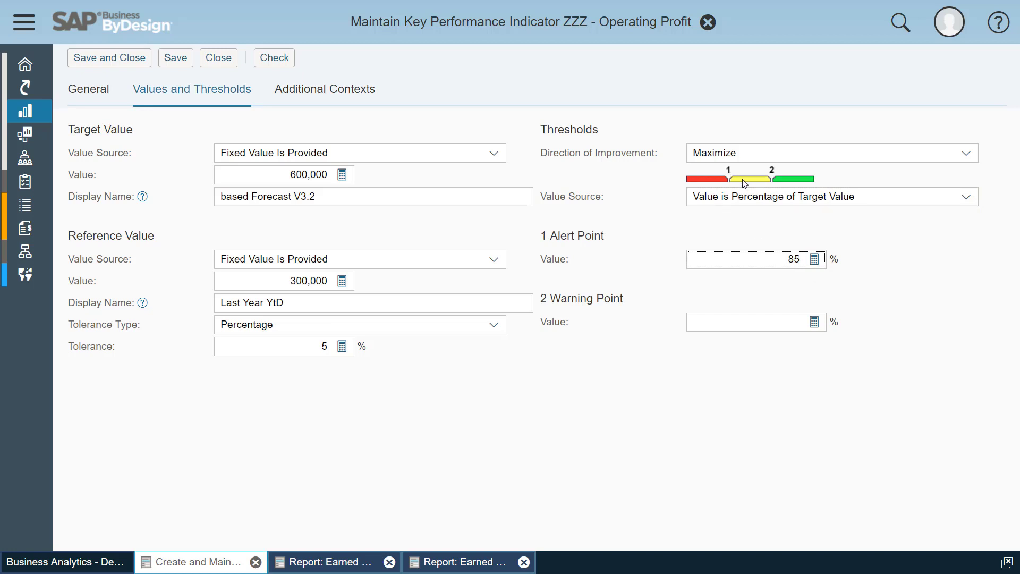
{"action": "left_click", "coordinate": [801, 323]}
{"action": "left_click", "coordinate": [802, 323]}
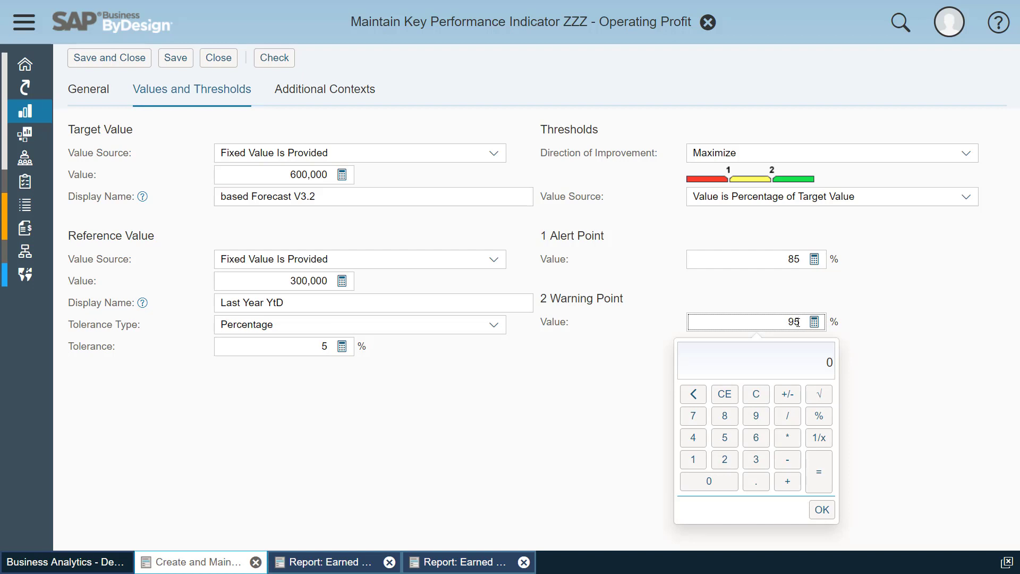
Keep the warning at 95, check Additional Contexts, then scroll General to the Context Report section.
{"action": "left_click", "coordinate": [861, 310]}
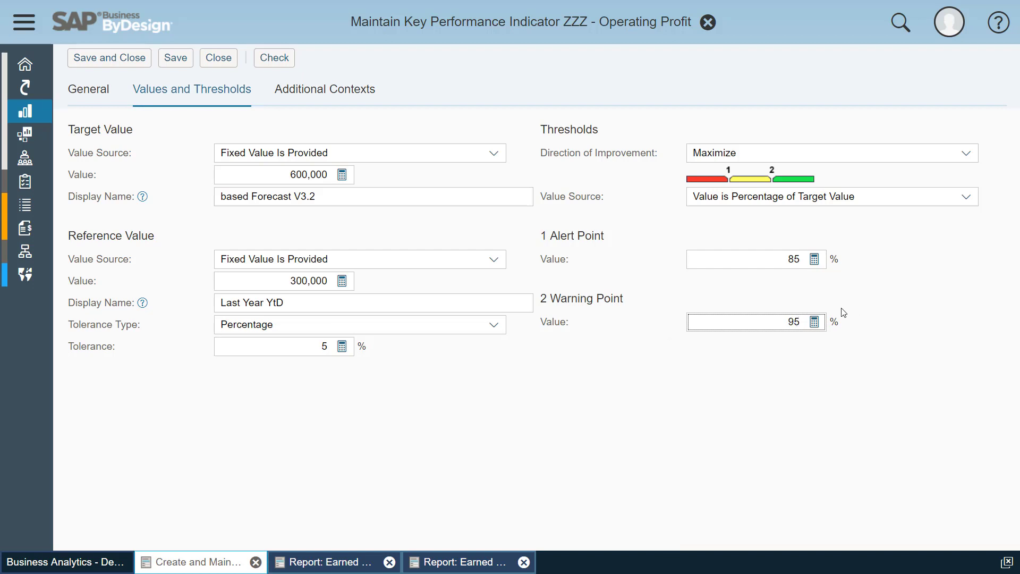
{"action": "left_click", "coordinate": [339, 92]}
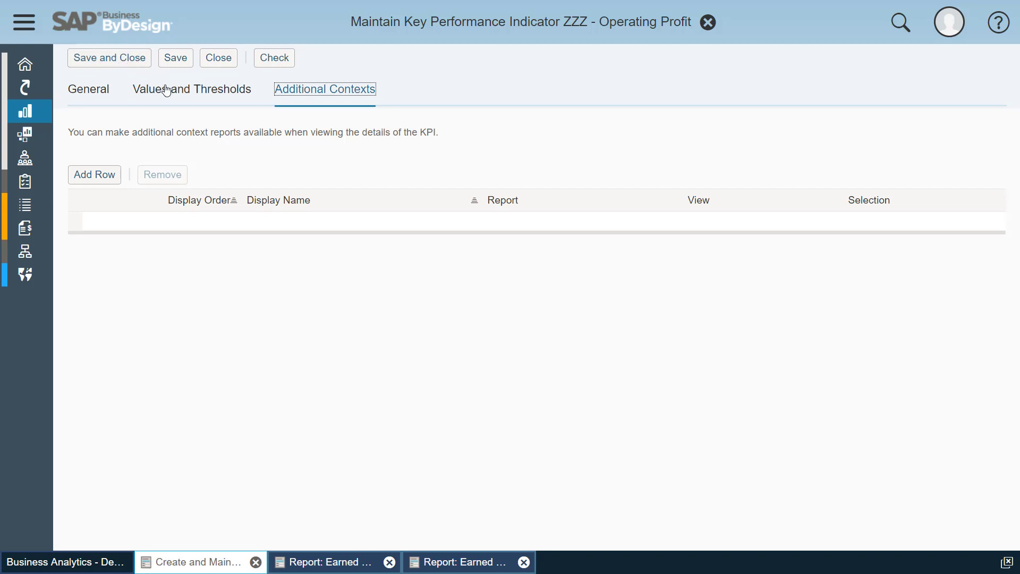
{"action": "left_click", "coordinate": [88, 91]}
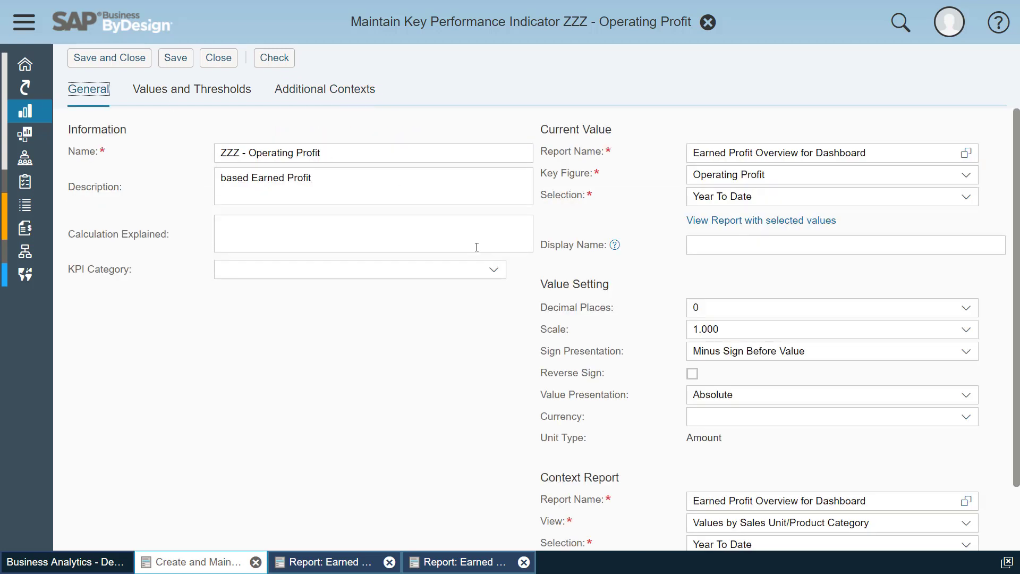
{"action": "scroll", "coordinate": [427, 243], "scroll_direction": "down", "scroll_amount": 1}
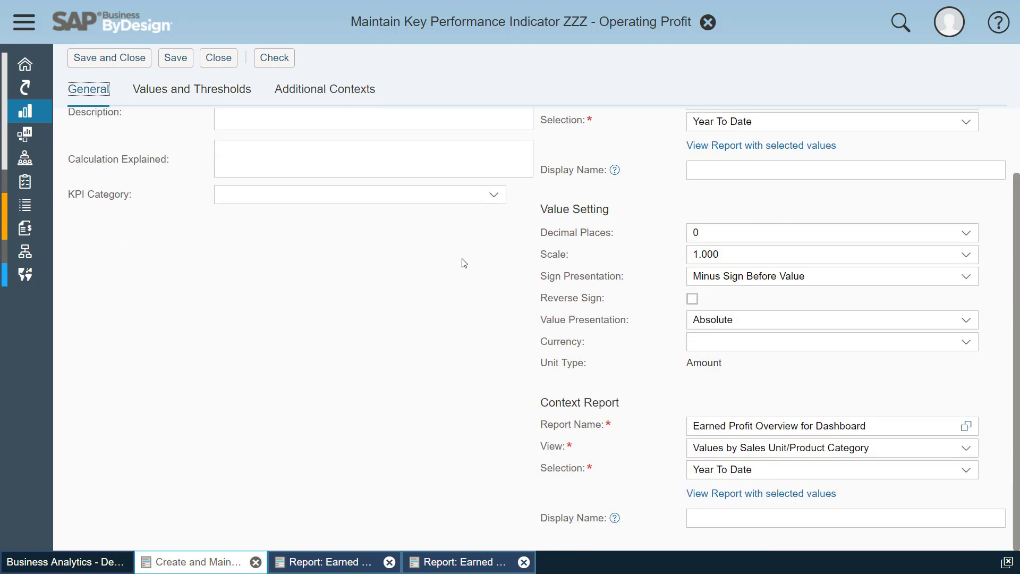
Run the context report and remove Sales Revenues and Operating Profit Margin from its fields.
{"action": "left_click", "coordinate": [768, 494]}
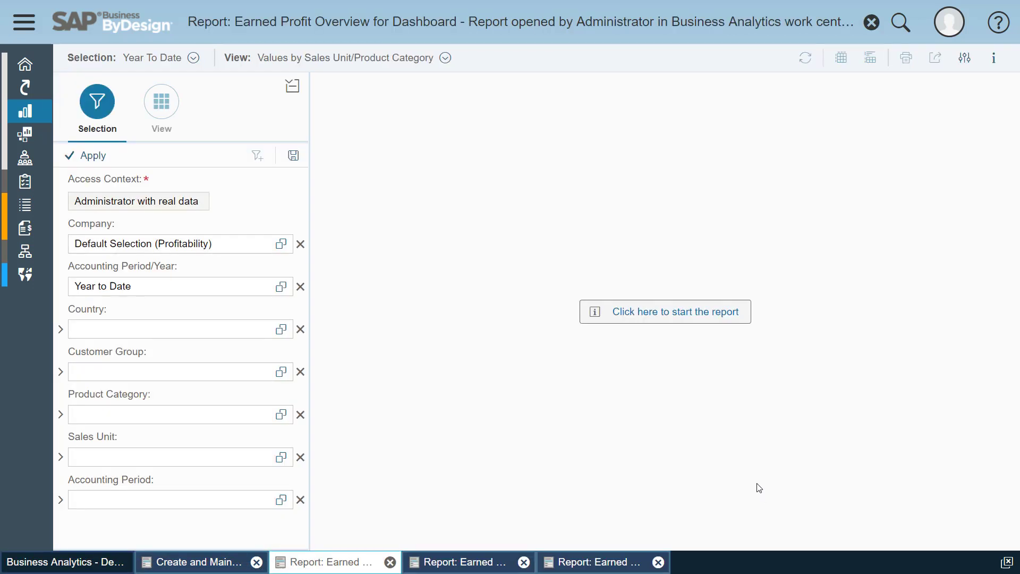
{"action": "left_click", "coordinate": [653, 313]}
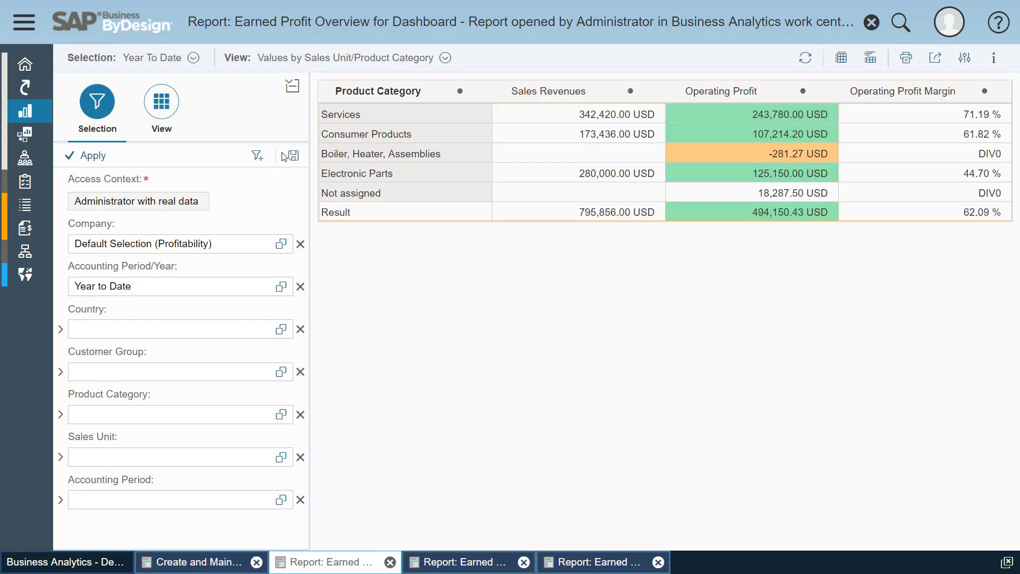
{"action": "left_click", "coordinate": [165, 101]}
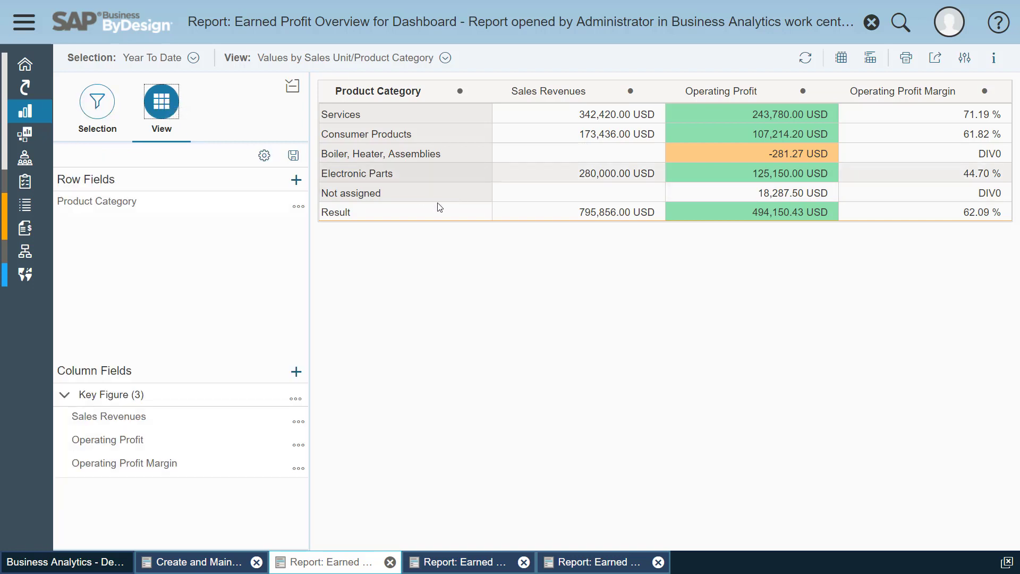
{"action": "left_click", "coordinate": [298, 421]}
{"action": "left_click", "coordinate": [326, 462]}
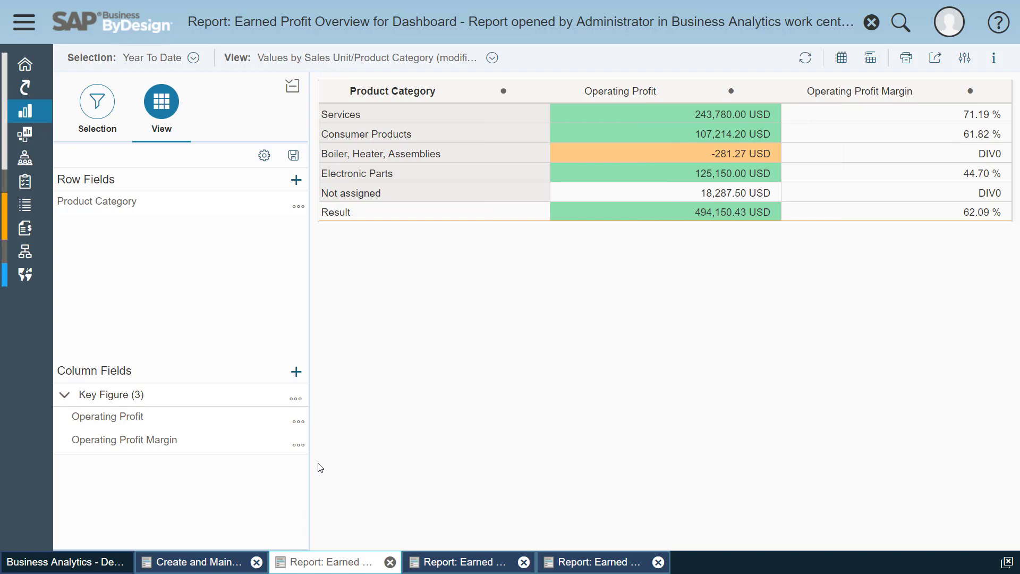
{"action": "left_click", "coordinate": [301, 446]}
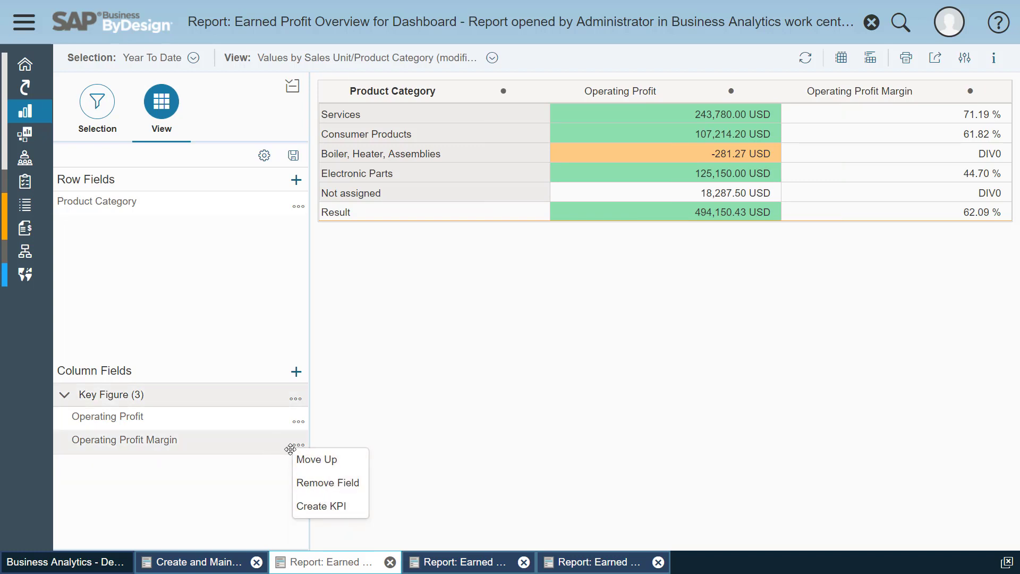
{"action": "left_click", "coordinate": [319, 483]}
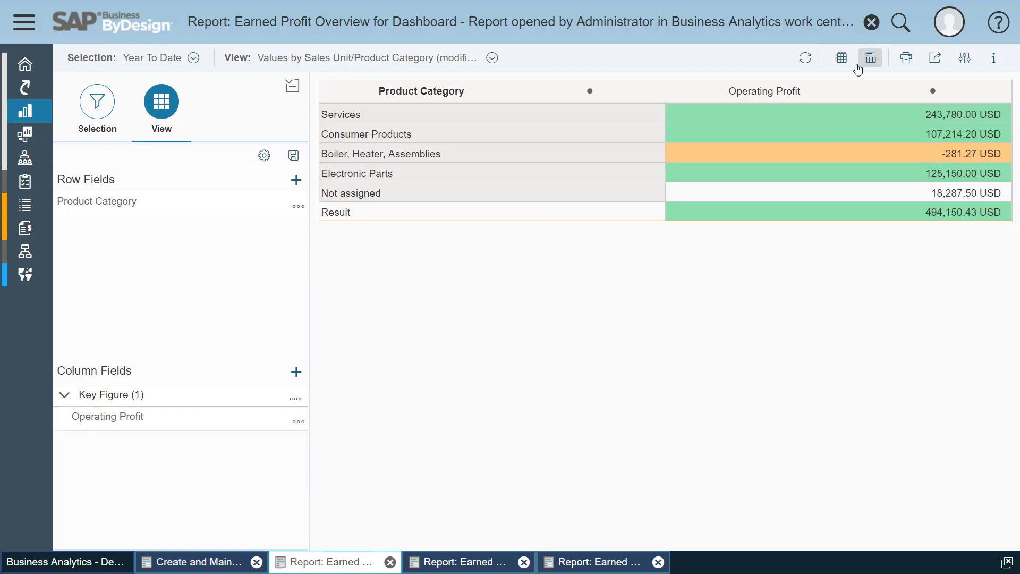
Display the remaining Operating Profit by product category as a horizontal bar chart.
{"action": "left_click", "coordinate": [841, 57]}
{"action": "left_click", "coordinate": [840, 113]}
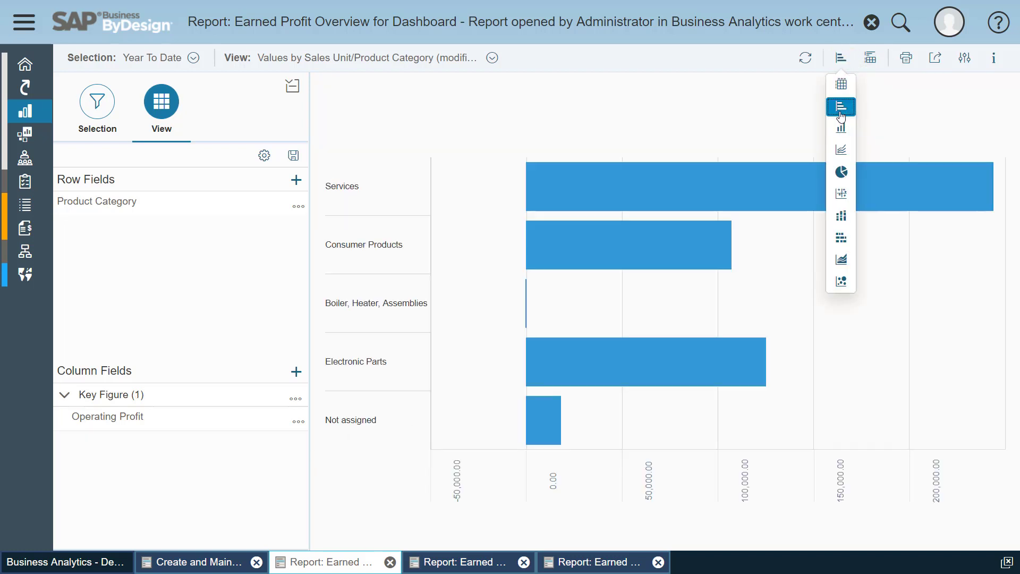
{"action": "left_click", "coordinate": [728, 359]}
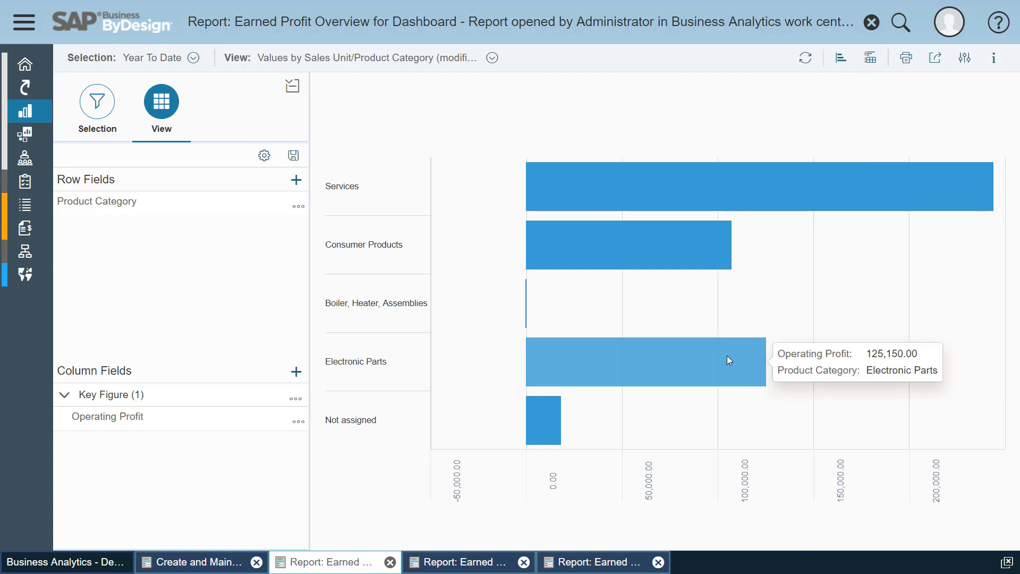
{"action": "left_click", "coordinate": [294, 155]}
Save the report layout as a new view named 'Profit Chart'.
{"action": "left_click", "coordinate": [318, 200]}
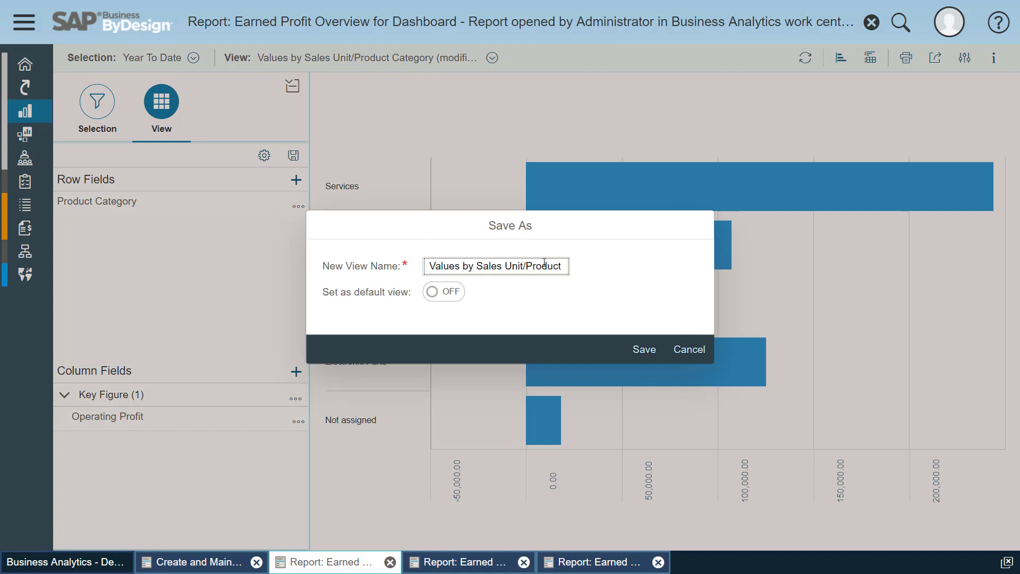
{"action": "left_click_drag", "start_coordinate": [435, 261], "coordinate": [610, 270]}
{"action": "key", "text": "BackSpace"}
{"action": "type", "text": "P"}
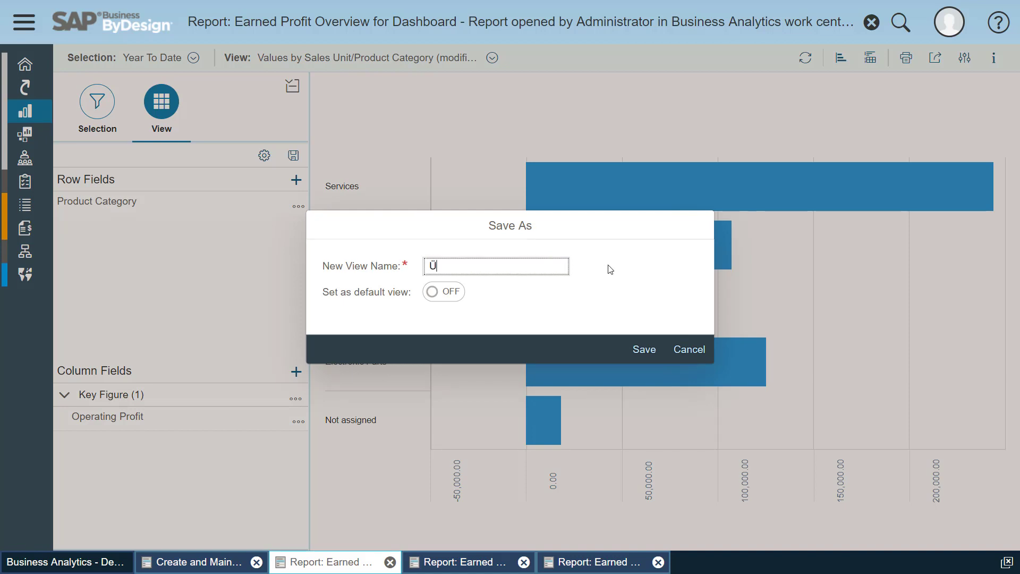
{"action": "key", "text": "BackSpace"}
{"action": "type", "text": "Profit Chart"}
{"action": "left_click", "coordinate": [642, 351]}
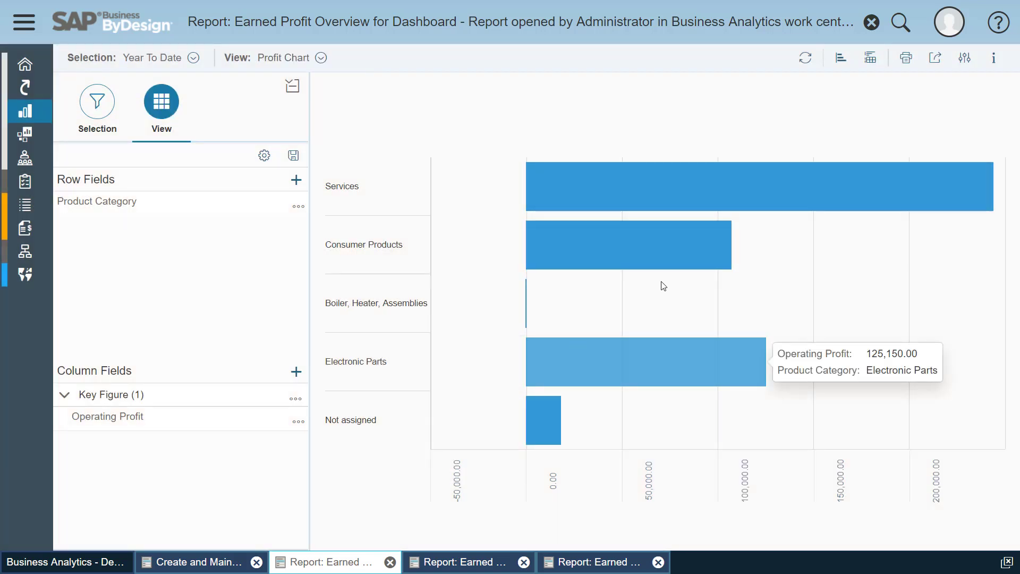
Back on the KPI form, pick Profit Chart as the context report view, then save and close.
{"action": "left_click", "coordinate": [872, 23]}
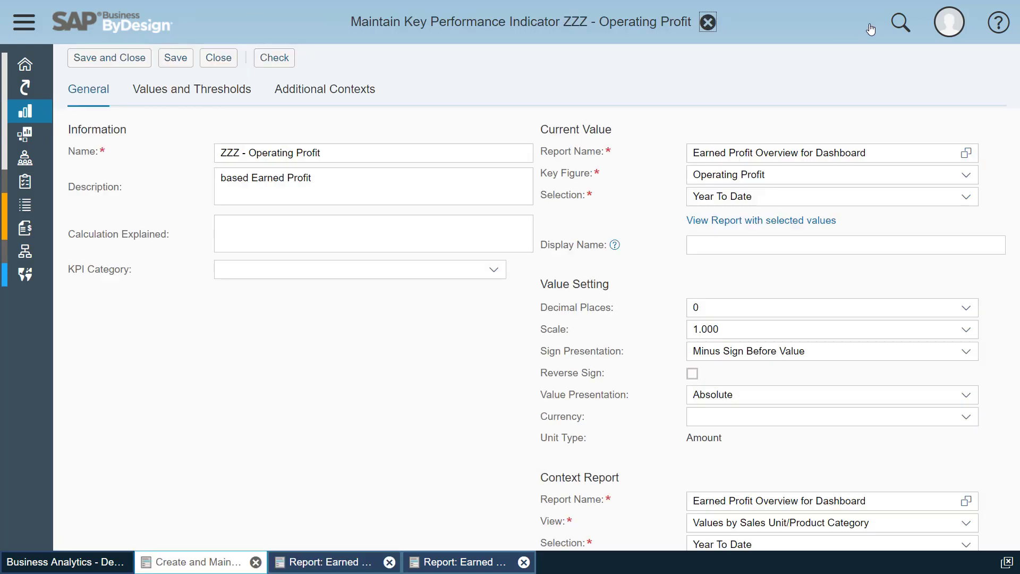
{"action": "scroll", "coordinate": [909, 351], "scroll_direction": "down", "scroll_amount": 2}
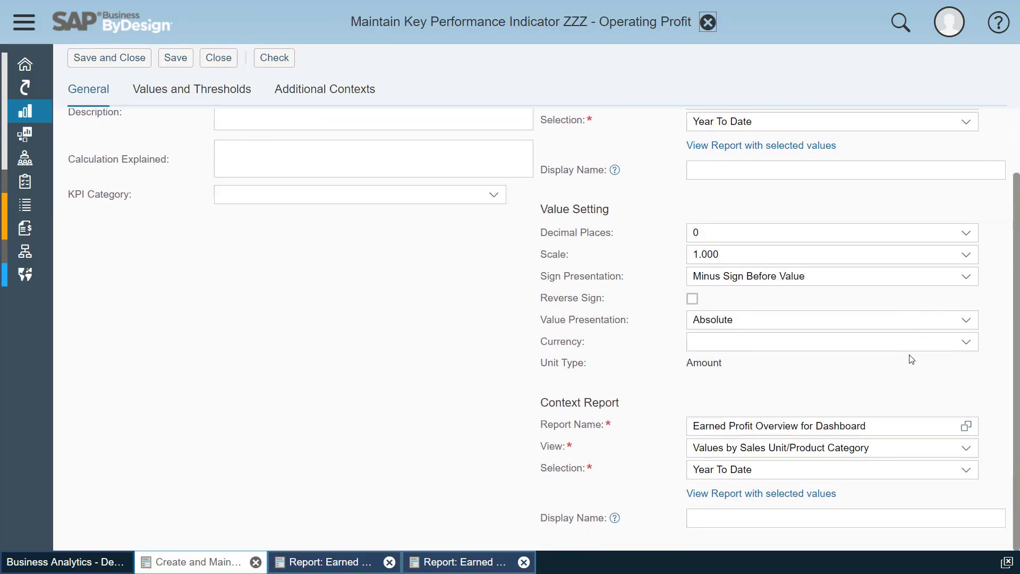
{"action": "left_click", "coordinate": [966, 449]}
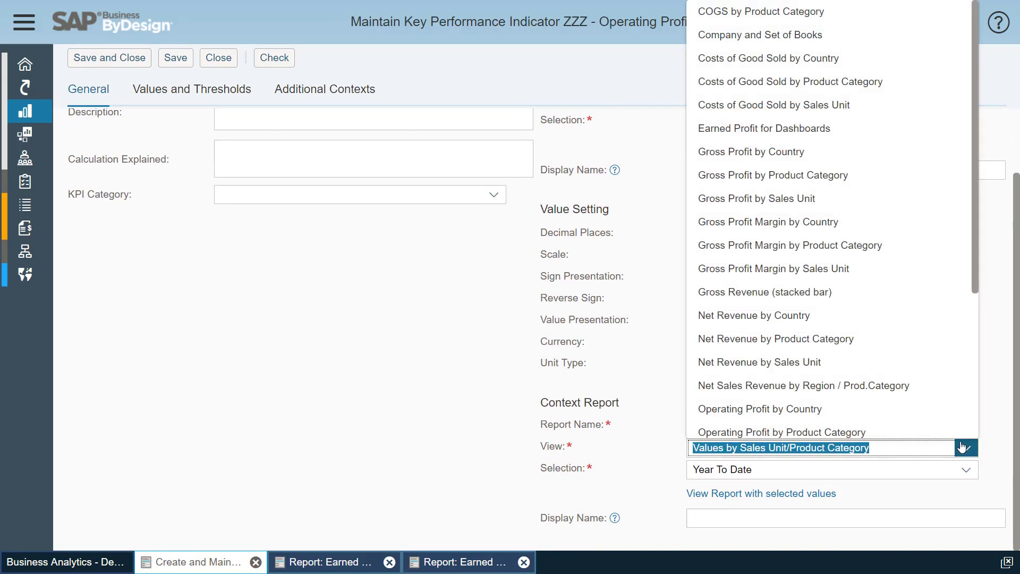
{"action": "type", "text": "Pro"}
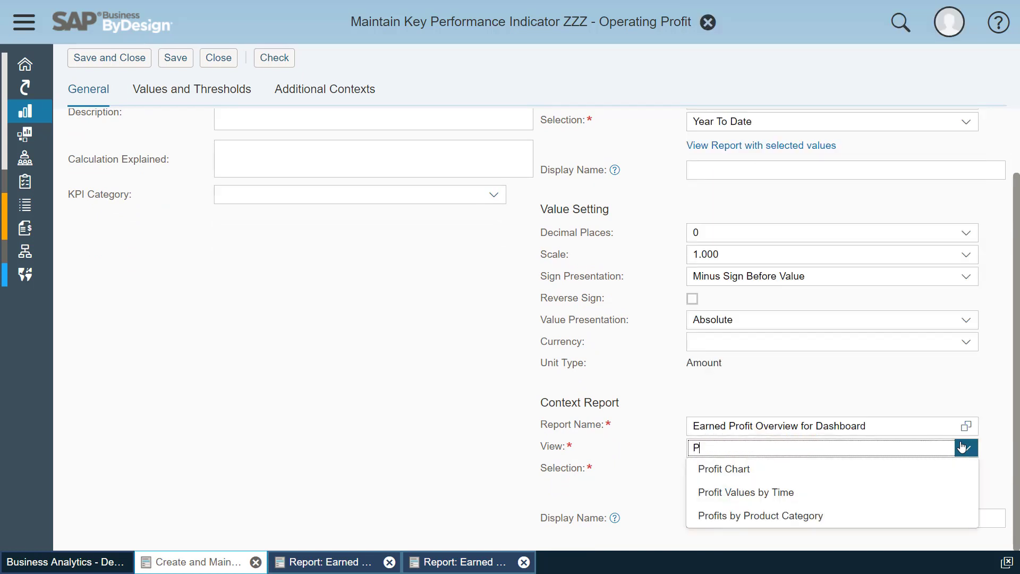
{"action": "left_click", "coordinate": [724, 472]}
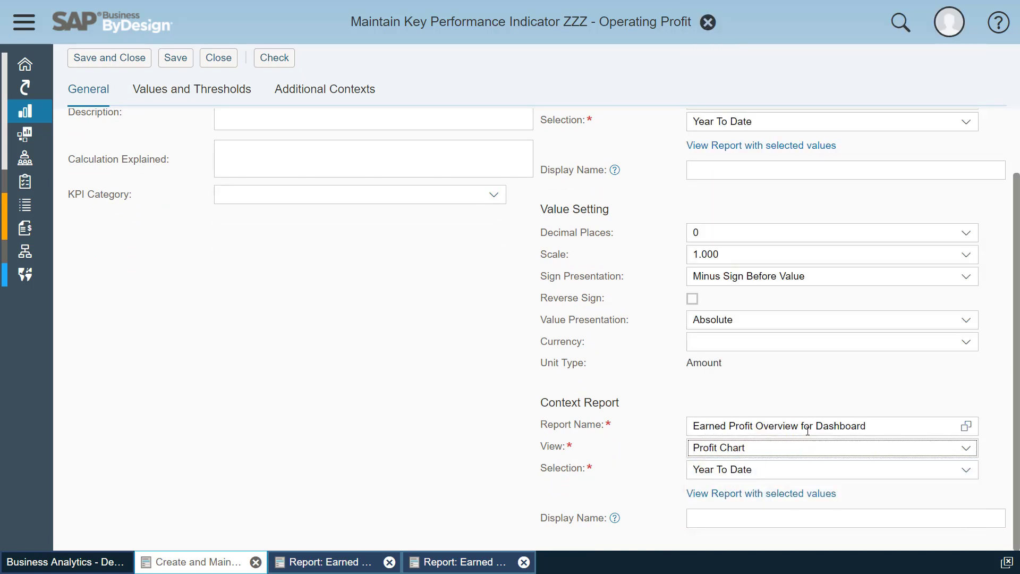
{"action": "left_click", "coordinate": [108, 60]}
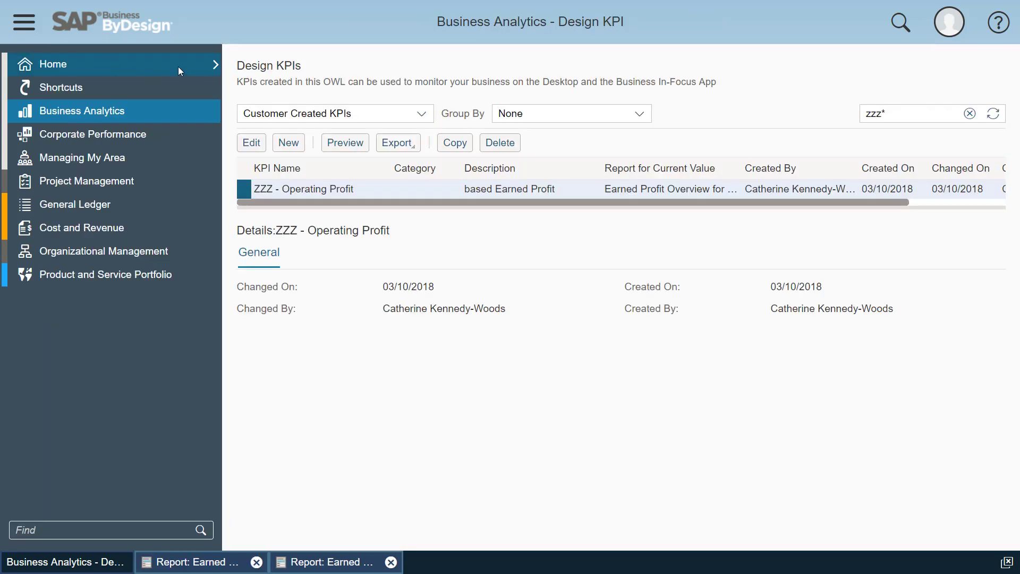
From My Launchpad, open the ZZZ - Operating Profit tile under Improve Profitability.
{"action": "mouse_move", "coordinate": [178, 66]}
{"action": "left_click", "coordinate": [243, 65]}
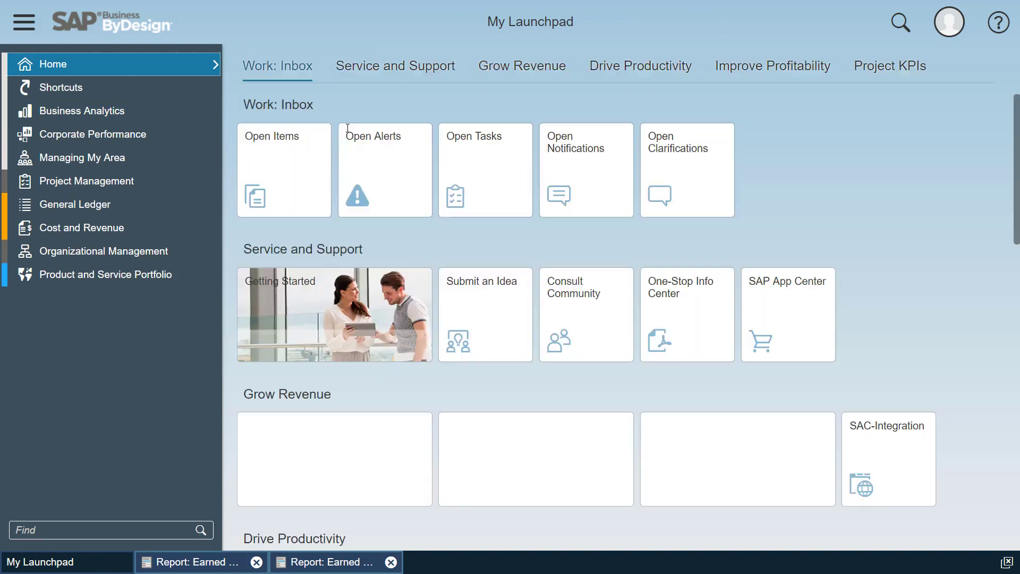
{"action": "scroll", "coordinate": [531, 260], "scroll_direction": "down", "scroll_amount": 8}
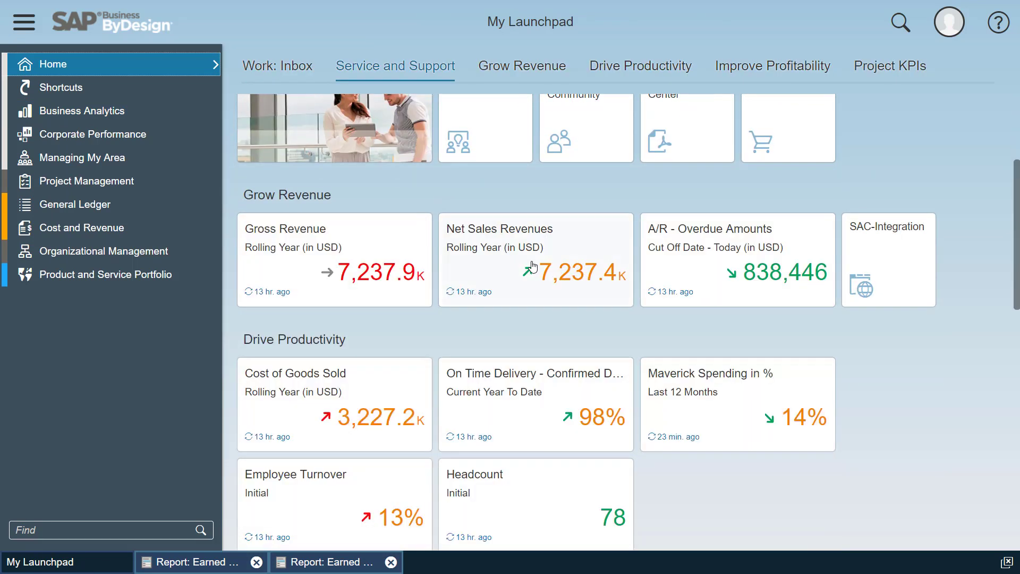
{"action": "scroll", "coordinate": [532, 264], "scroll_direction": "down", "scroll_amount": 5}
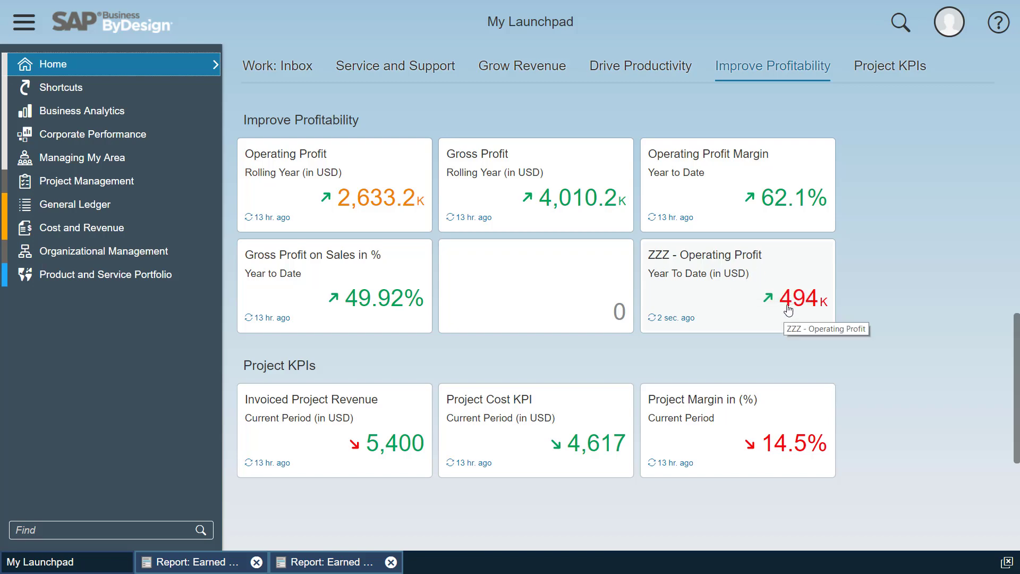
{"action": "left_click", "coordinate": [746, 287]}
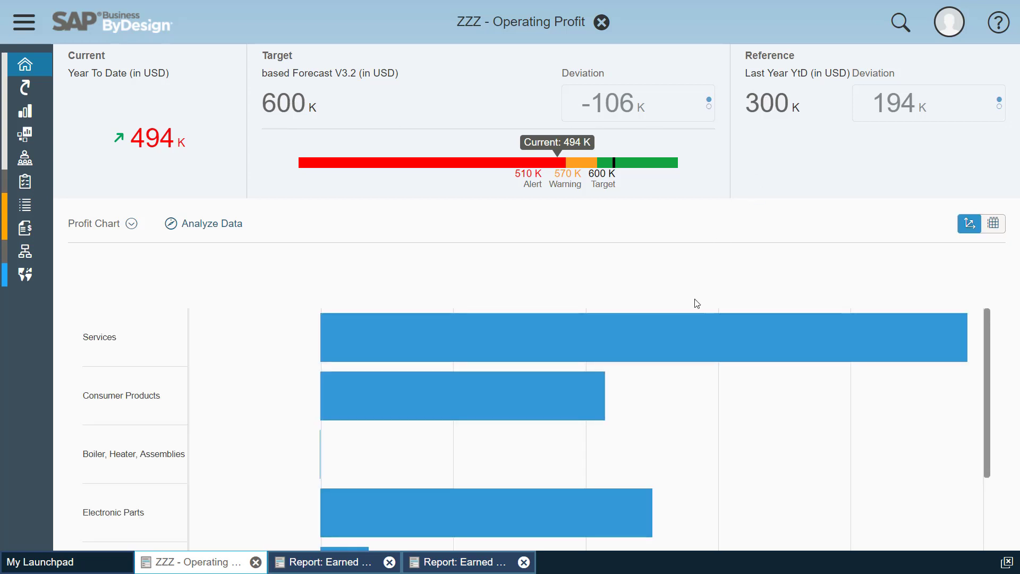
Switch the KPI's profit data to table view and open it in Analyze Data.
{"action": "scroll", "coordinate": [921, 360], "scroll_direction": "down", "scroll_amount": 1}
{"action": "scroll", "coordinate": [921, 360], "scroll_direction": "down", "scroll_amount": 1}
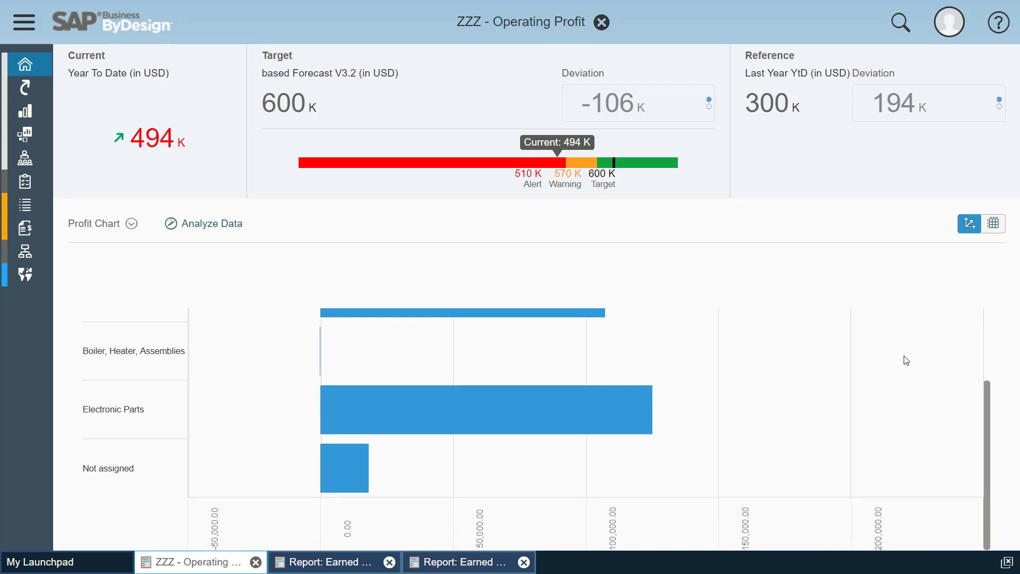
{"action": "scroll", "coordinate": [906, 326], "scroll_direction": "up", "scroll_amount": 2}
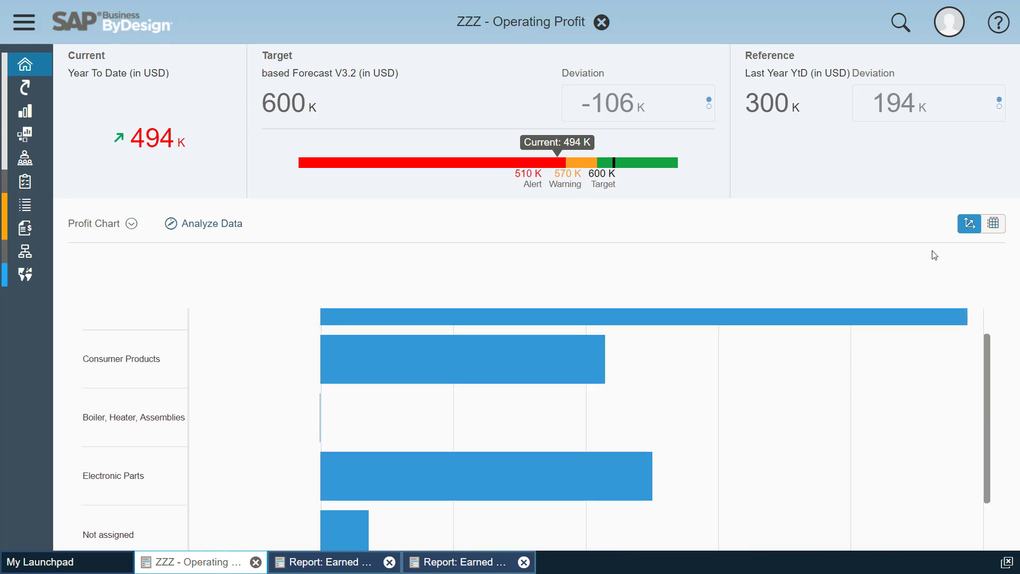
{"action": "left_click", "coordinate": [995, 225]}
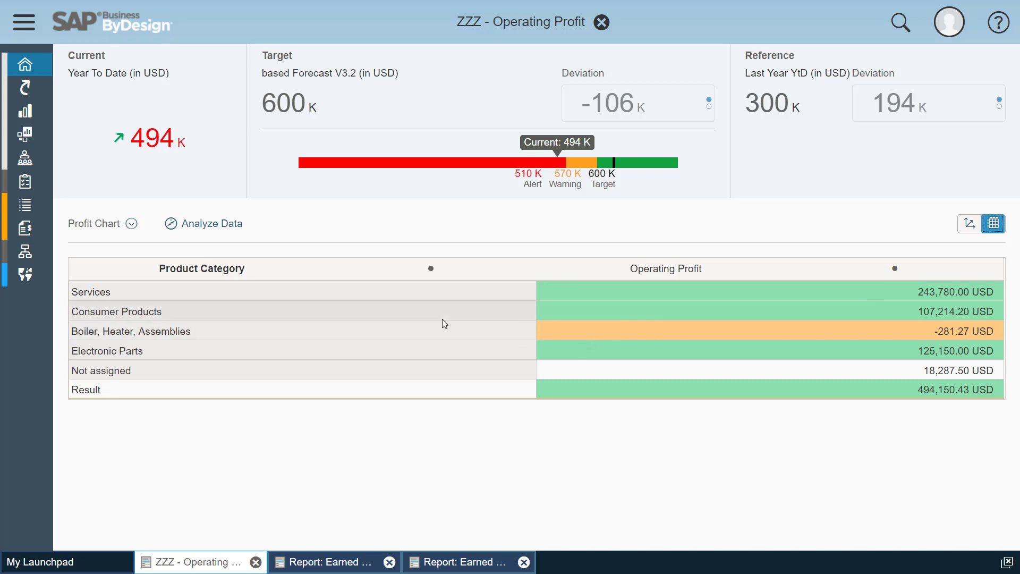
{"action": "left_click", "coordinate": [131, 224]}
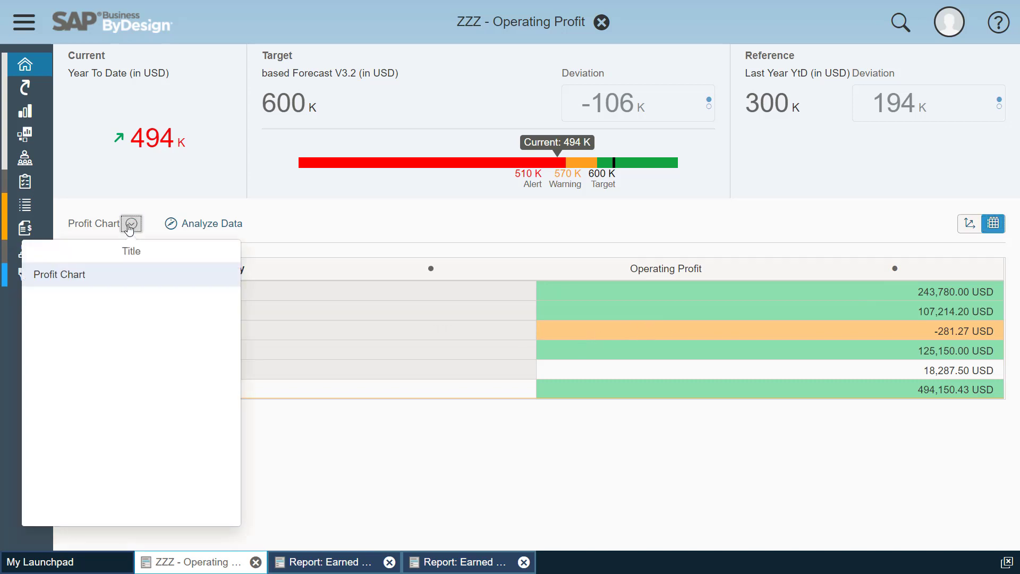
{"action": "left_click", "coordinate": [203, 226]}
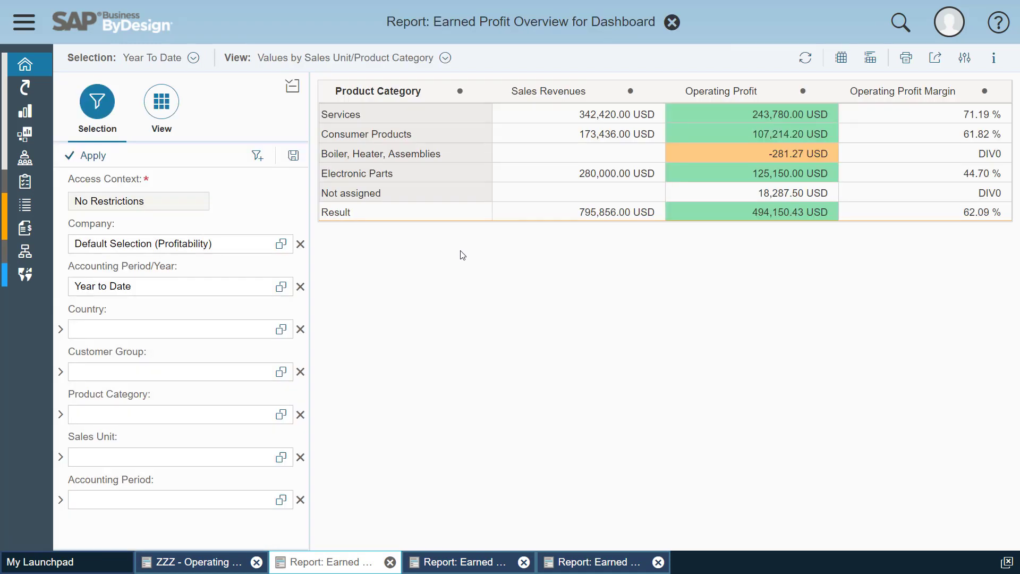
Add Customer as a report row field, displayed by description only.
{"action": "left_click", "coordinate": [166, 113]}
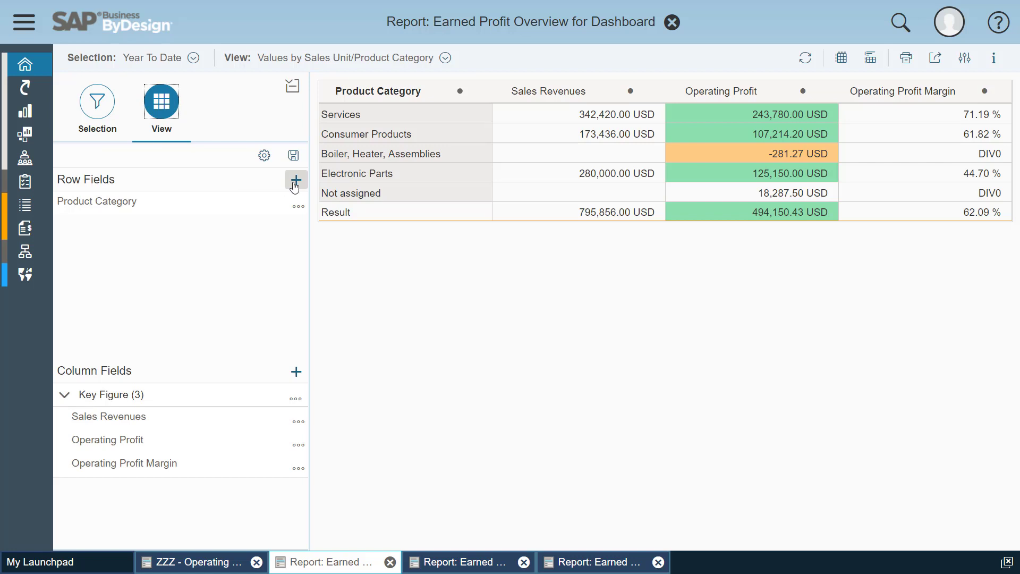
{"action": "left_click", "coordinate": [296, 183]}
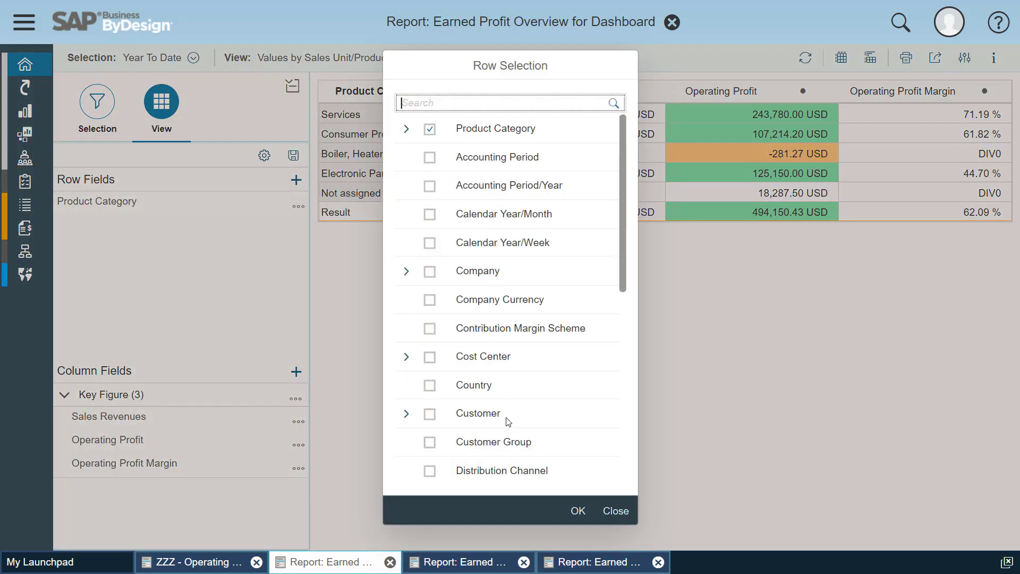
{"action": "left_click", "coordinate": [430, 414]}
{"action": "left_click", "coordinate": [577, 510]}
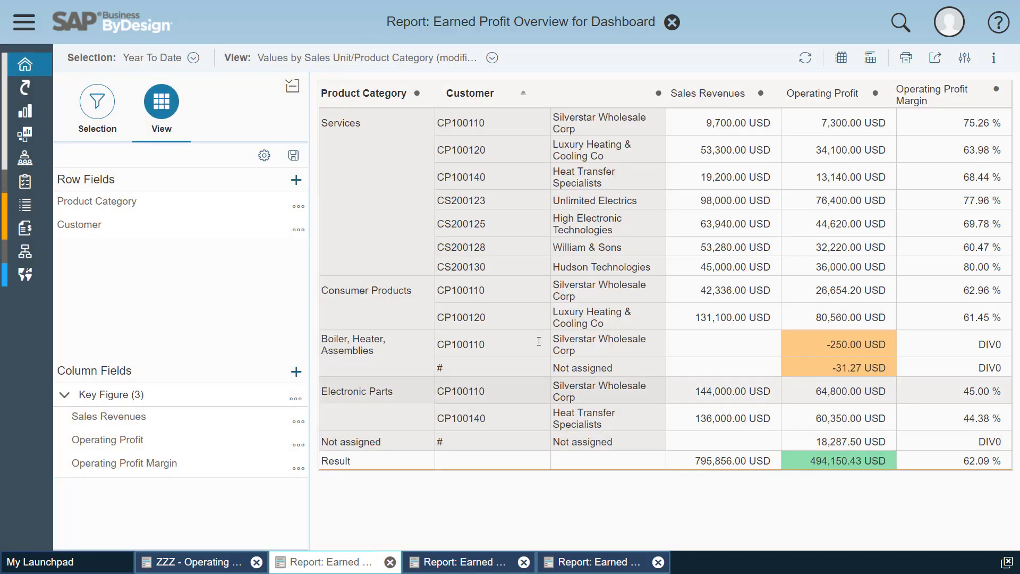
{"action": "left_click", "coordinate": [298, 230]}
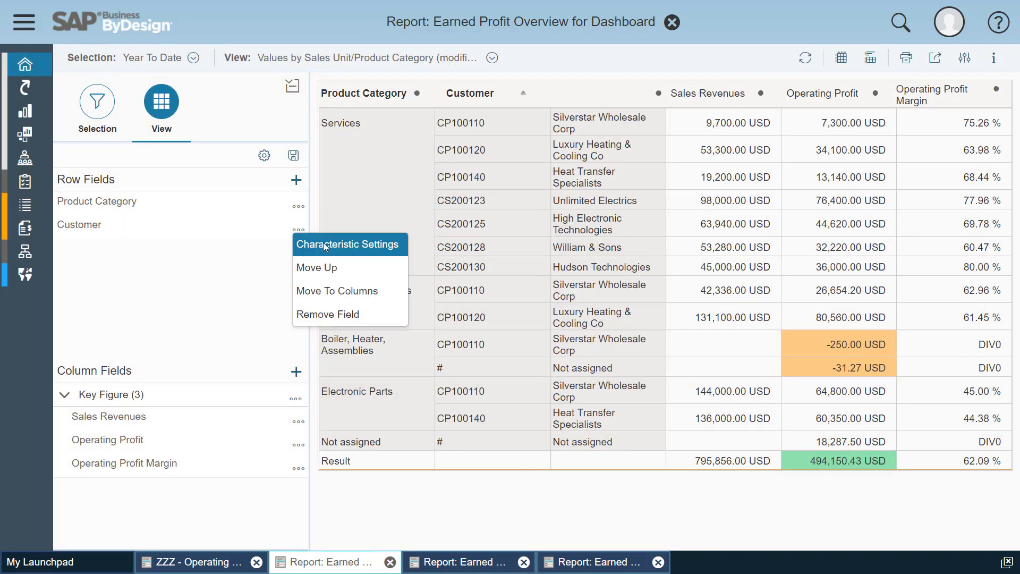
{"action": "left_click", "coordinate": [325, 243]}
{"action": "left_click", "coordinate": [625, 184]}
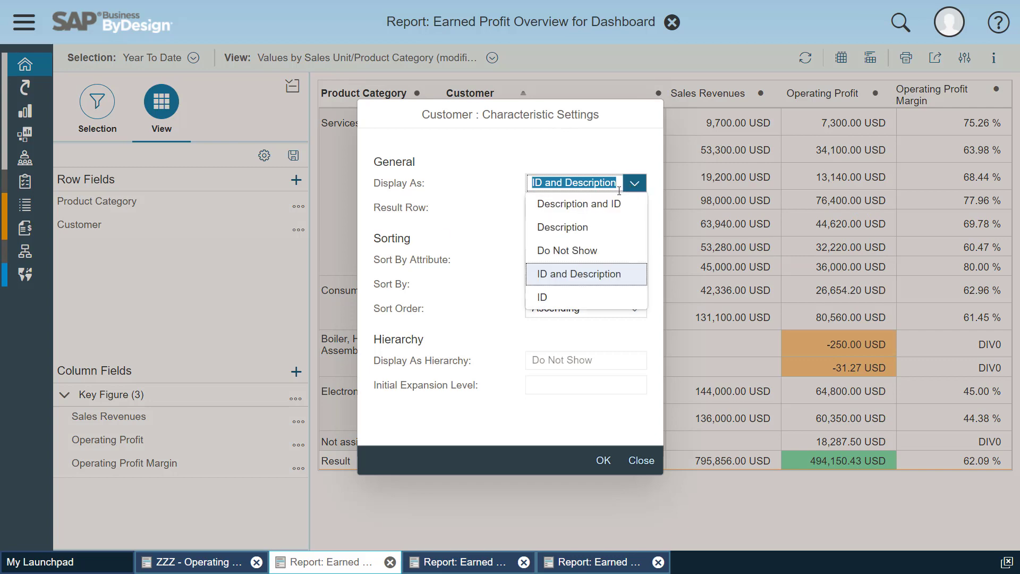
{"action": "left_click", "coordinate": [576, 227]}
{"action": "left_click", "coordinate": [604, 460]}
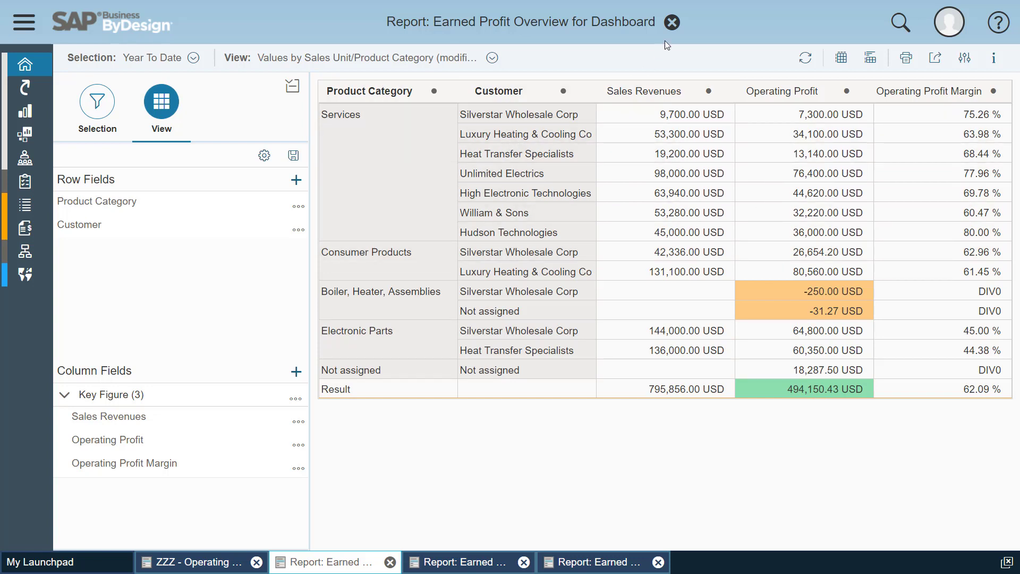
Close the report and KPI detail, then put Home Overview into personalization mode.
{"action": "left_click", "coordinate": [672, 22]}
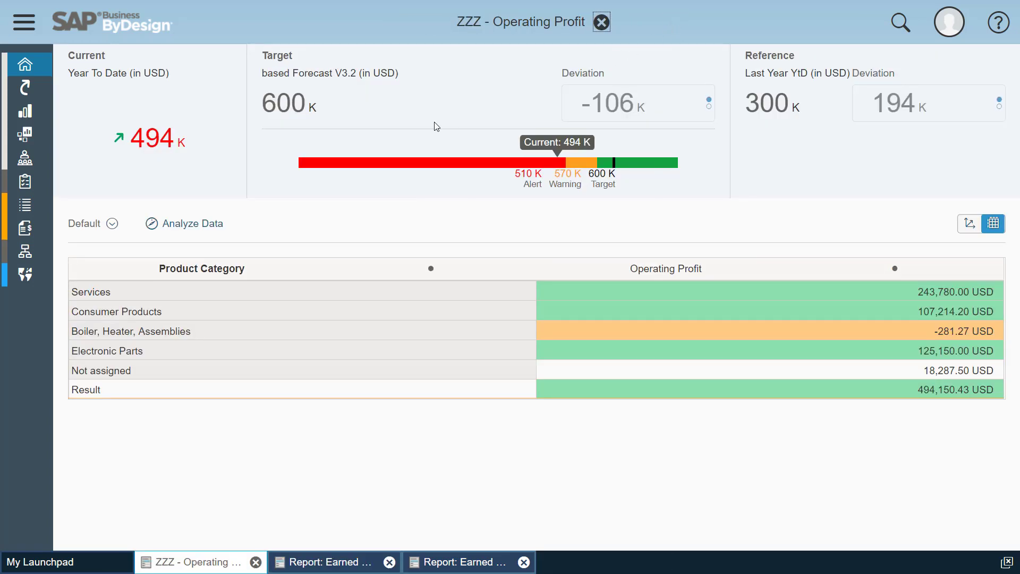
{"action": "left_click", "coordinate": [602, 22]}
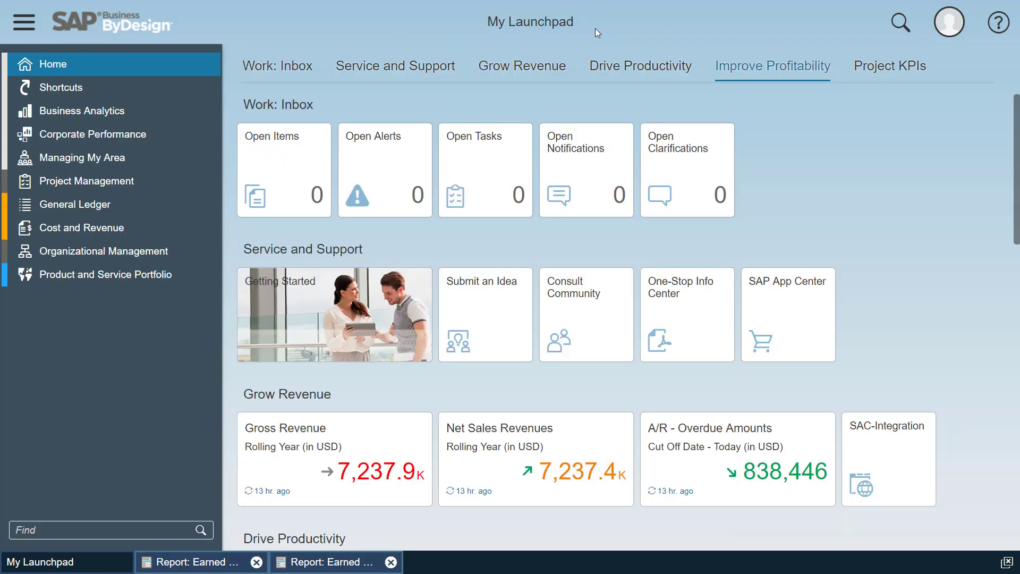
{"action": "mouse_move", "coordinate": [193, 68]}
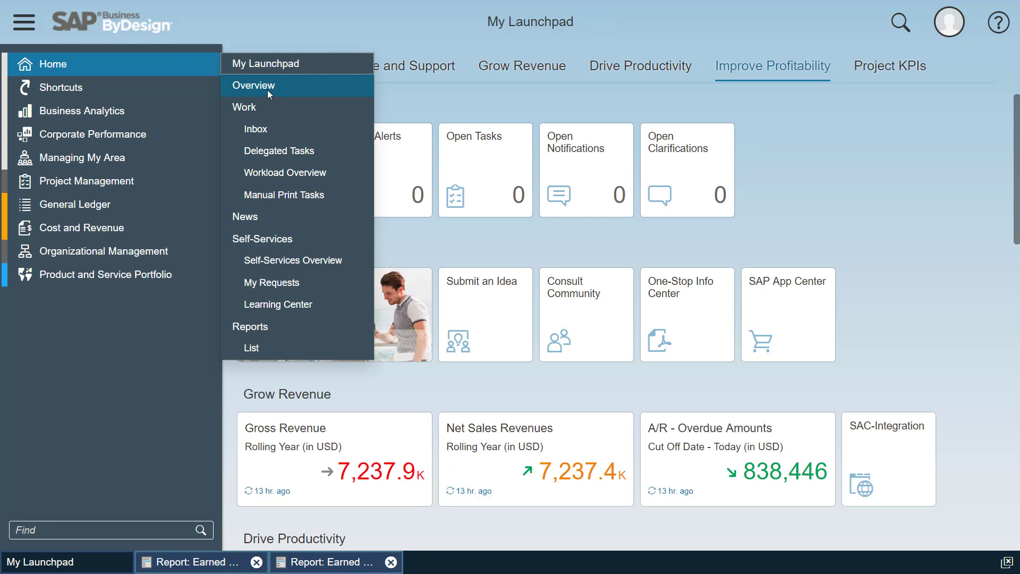
{"action": "left_click", "coordinate": [266, 90]}
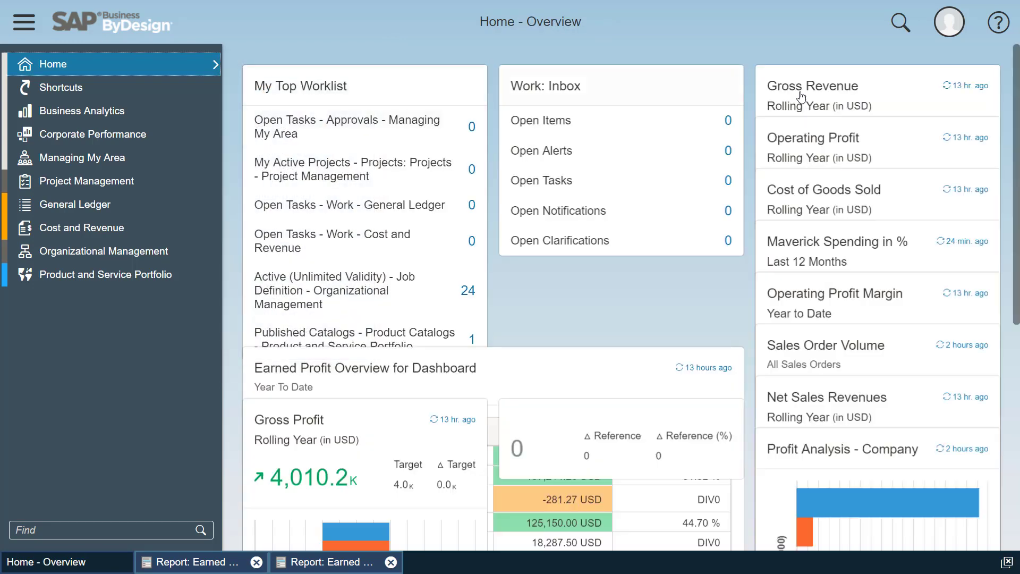
{"action": "left_click", "coordinate": [951, 29]}
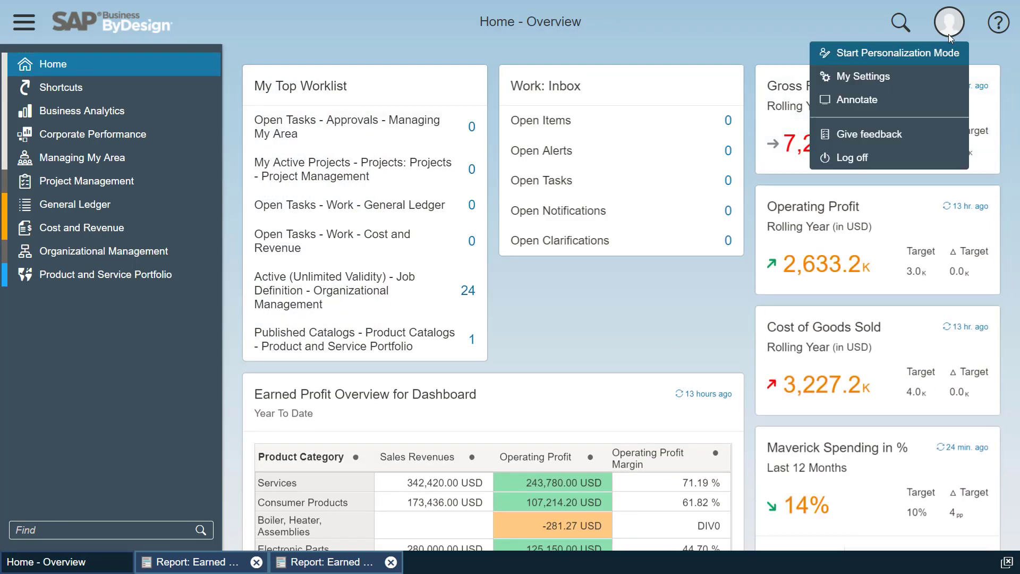
{"action": "left_click", "coordinate": [927, 53]}
{"action": "left_click", "coordinate": [730, 353]}
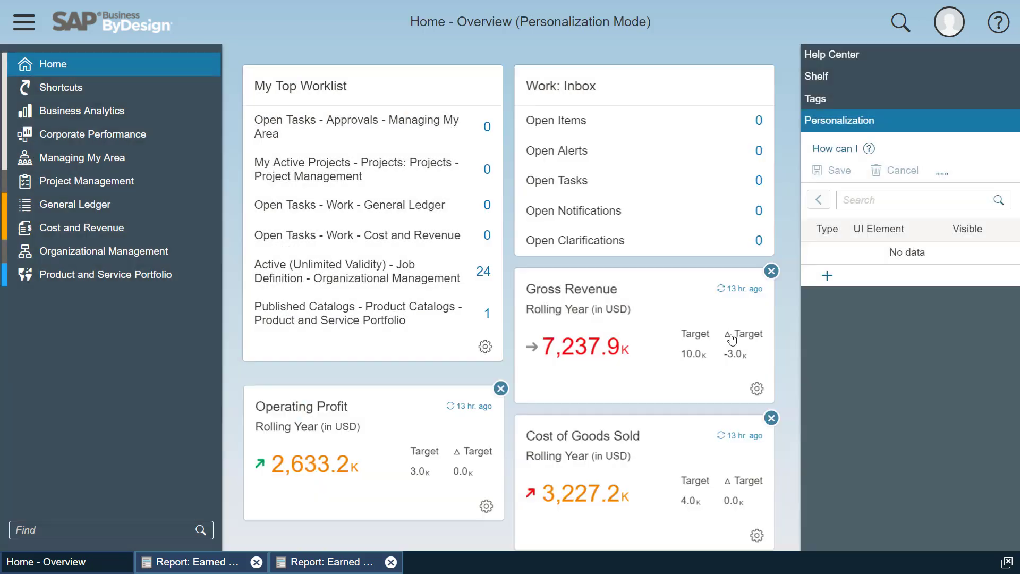
{"action": "scroll", "coordinate": [897, 403], "scroll_direction": "down", "scroll_amount": 3}
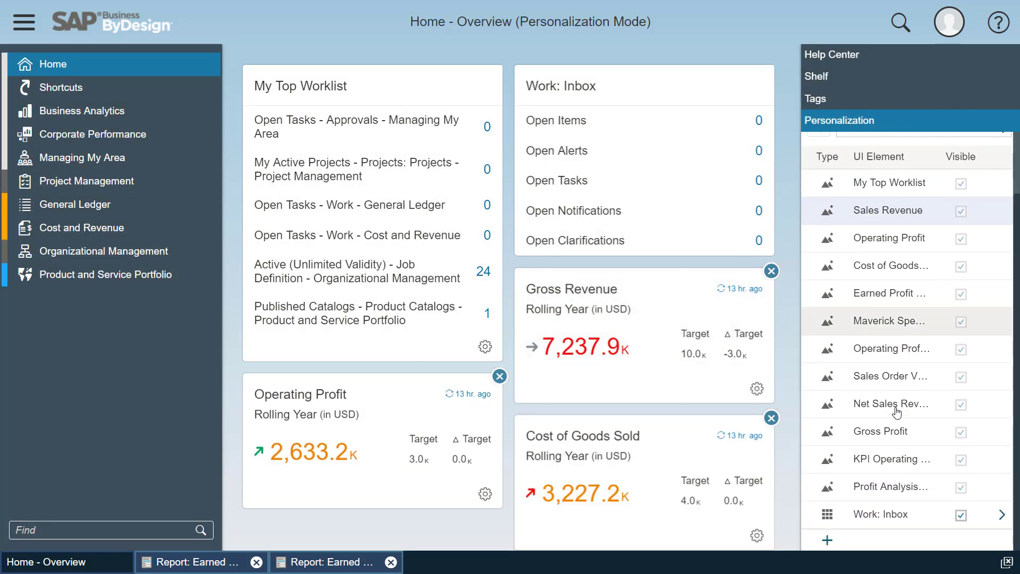
Search the gallery's KPIs for 'zzz', pin ZZZ - Operating Profit and apply it.
{"action": "left_click", "coordinate": [828, 540]}
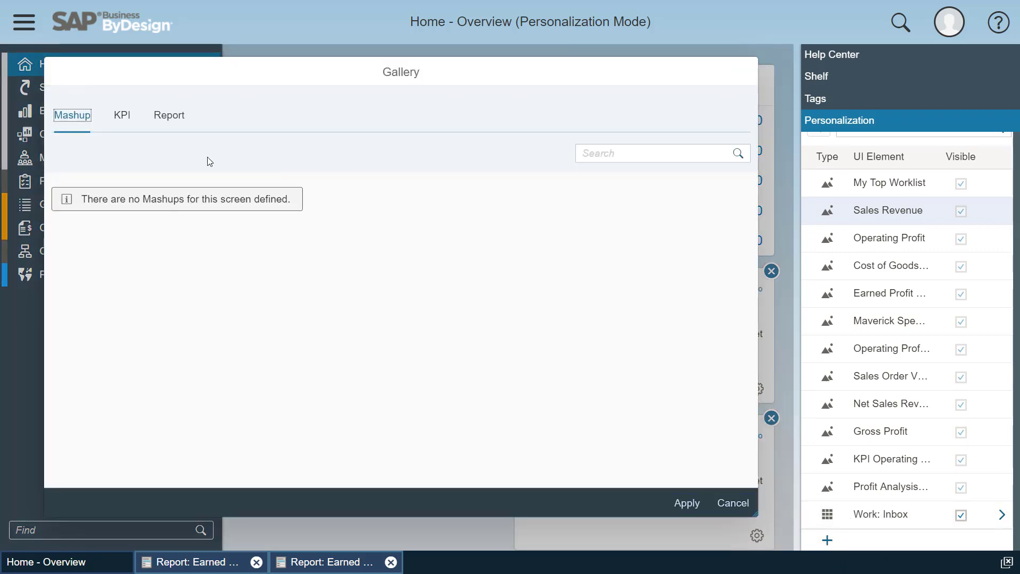
{"action": "left_click", "coordinate": [122, 115]}
{"action": "left_click", "coordinate": [631, 150]}
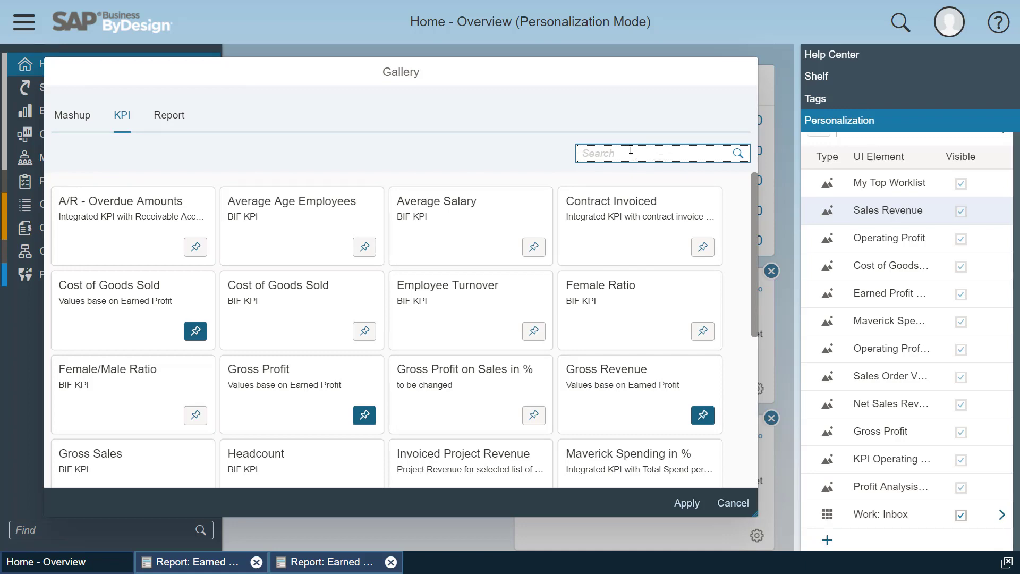
{"action": "type", "text": "zzz"}
{"action": "left_click", "coordinate": [194, 249]}
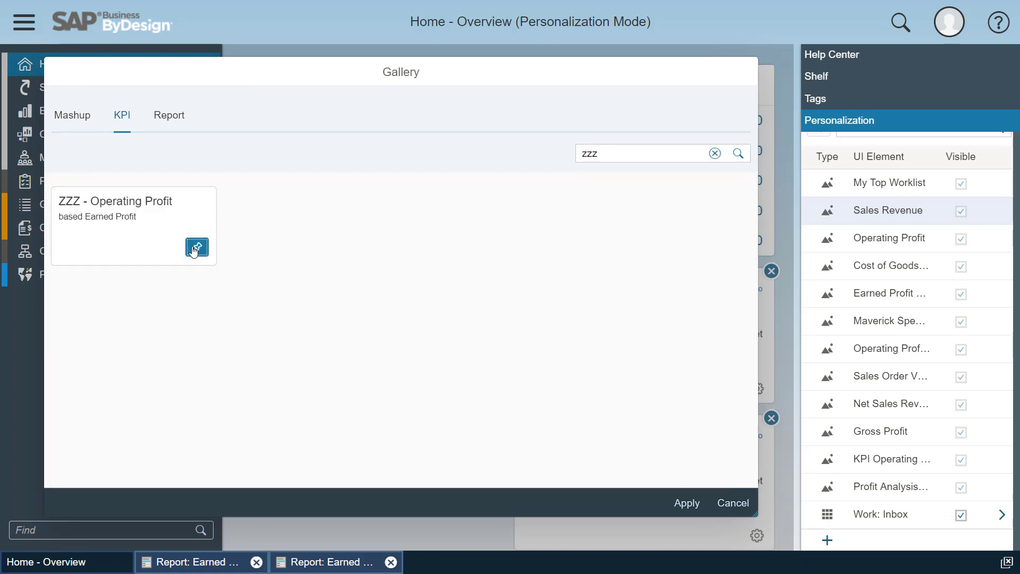
{"action": "left_click", "coordinate": [684, 501]}
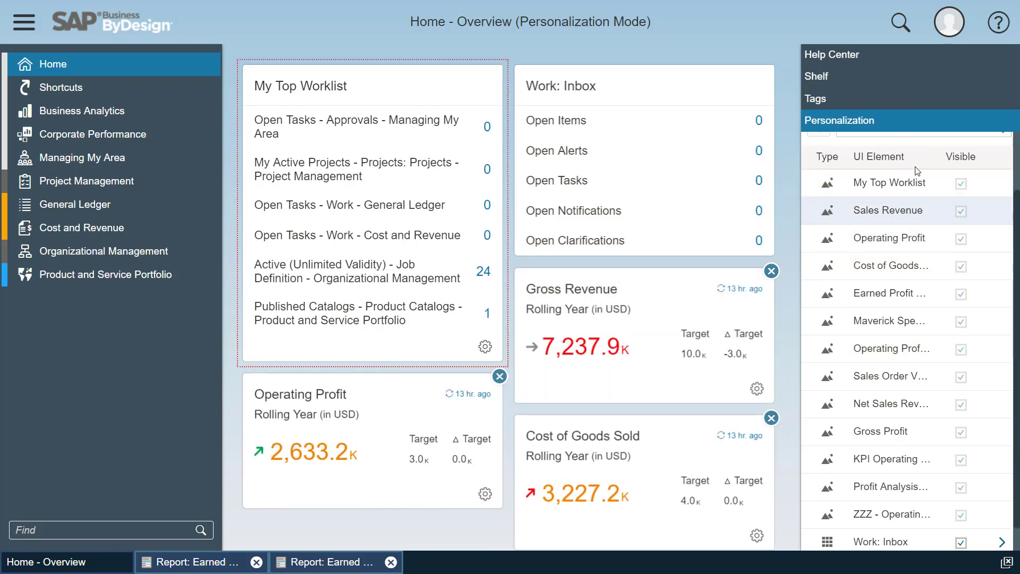
Start saving the personalization but cancel the confirmation, leaving changes unsaved.
{"action": "scroll", "coordinate": [883, 165], "scroll_direction": "up", "scroll_amount": 3}
{"action": "left_click", "coordinate": [855, 163]}
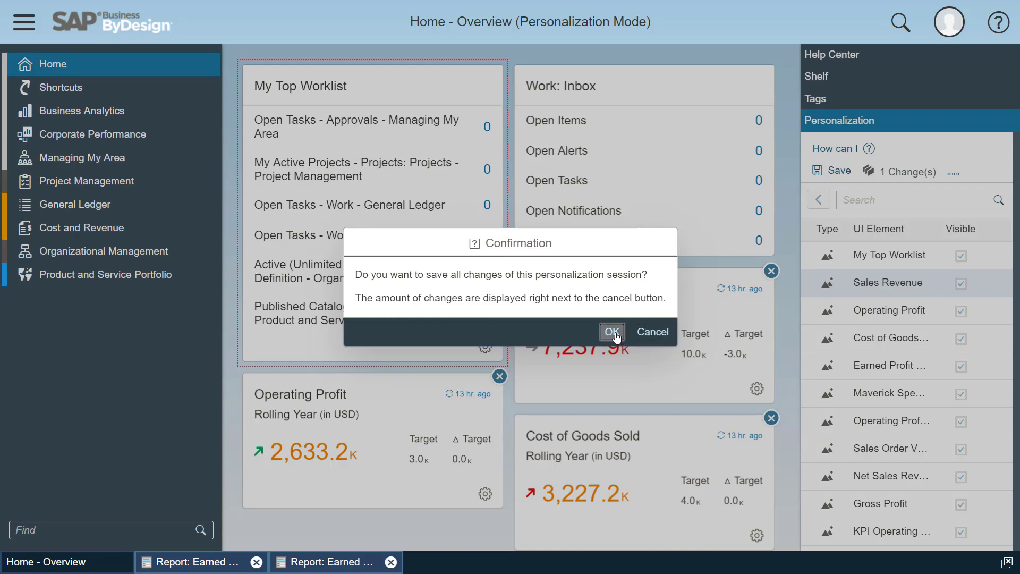
{"action": "left_click", "coordinate": [653, 331]}
Scroll the tiles down to the new ZZZ - Operating Profit card showing 494K.
{"action": "scroll", "coordinate": [708, 337], "scroll_direction": "down", "scroll_amount": 5}
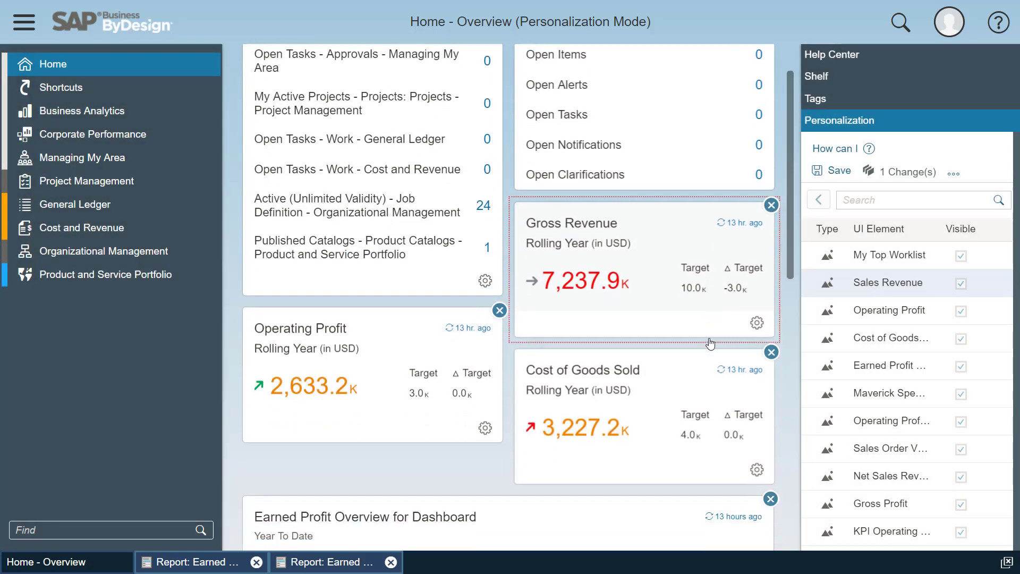
{"action": "scroll", "coordinate": [708, 339], "scroll_direction": "up", "scroll_amount": 4}
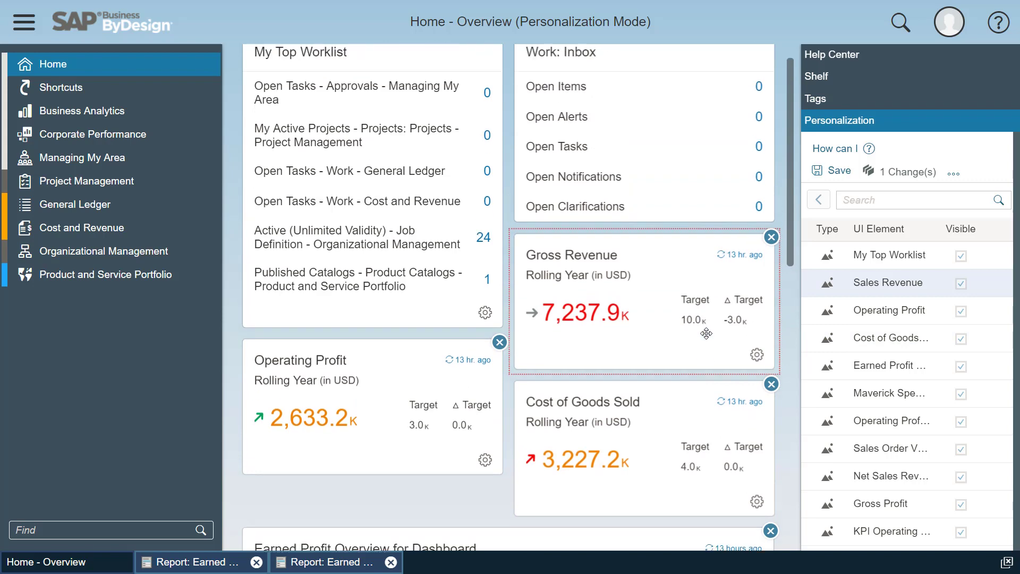
{"action": "scroll", "coordinate": [707, 338], "scroll_direction": "down", "scroll_amount": 5}
{"action": "scroll", "coordinate": [708, 338], "scroll_direction": "down", "scroll_amount": 7}
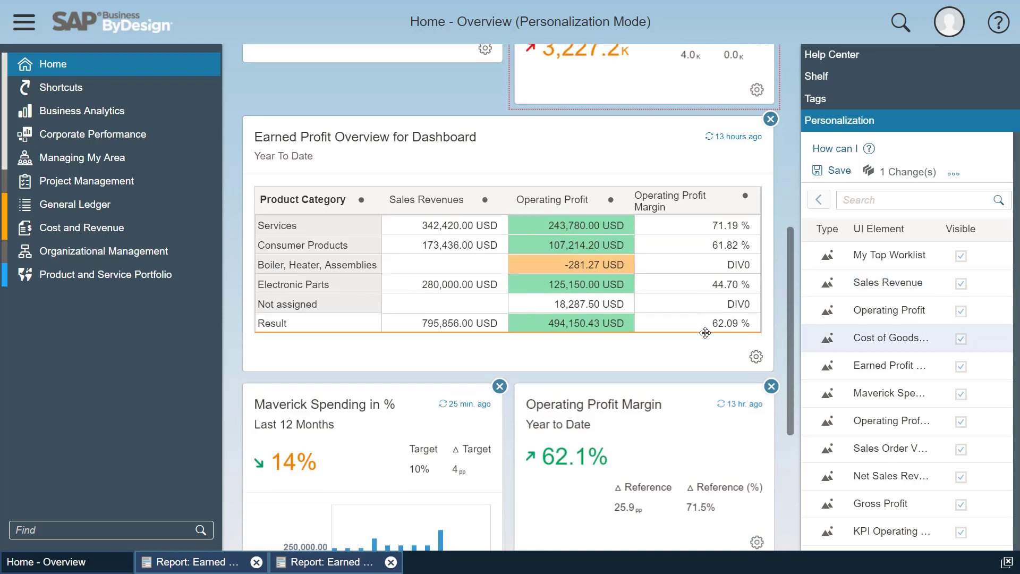
{"action": "scroll", "coordinate": [707, 338], "scroll_direction": "down", "scroll_amount": 4}
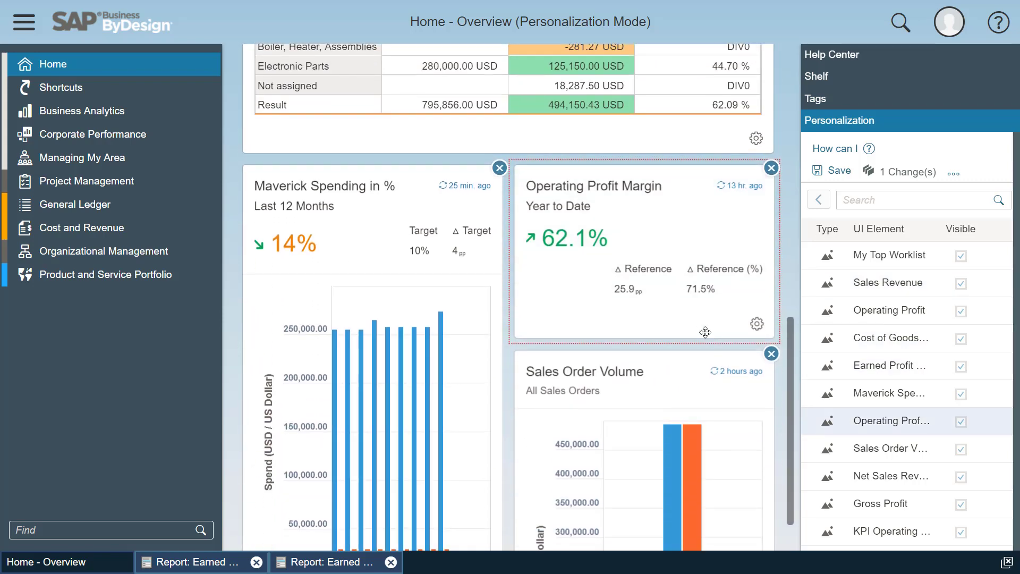
{"action": "scroll", "coordinate": [705, 332], "scroll_direction": "up", "scroll_amount": 3}
{"action": "scroll", "coordinate": [705, 333], "scroll_direction": "down", "scroll_amount": 3}
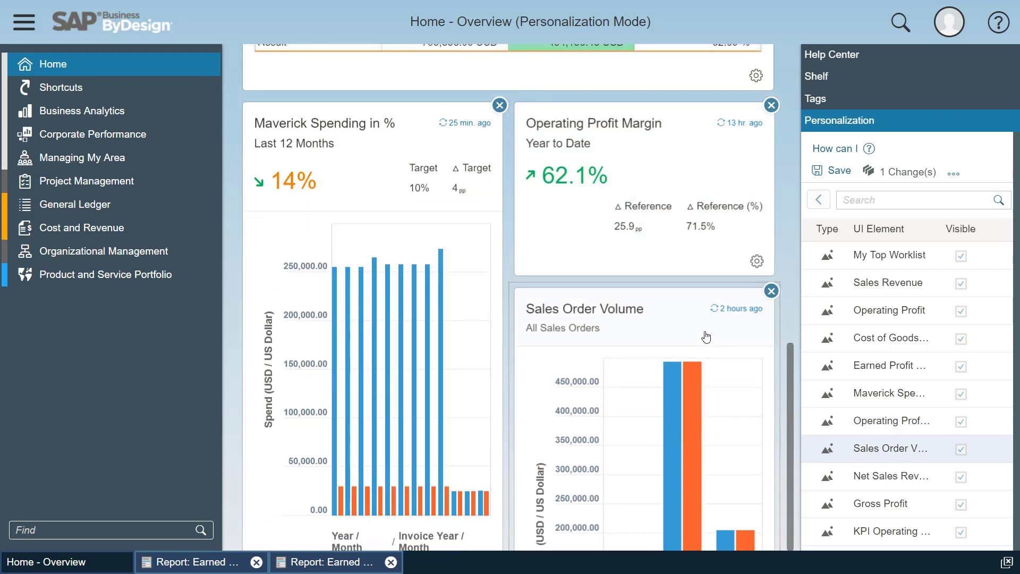
{"action": "scroll", "coordinate": [705, 338], "scroll_direction": "up", "scroll_amount": 15}
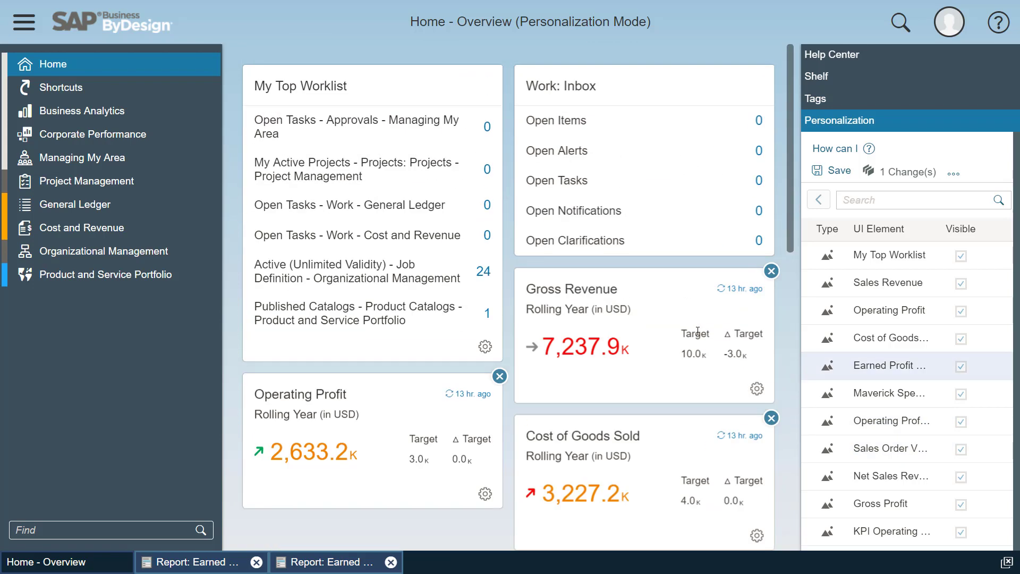
{"action": "scroll", "coordinate": [711, 135], "scroll_direction": "down", "scroll_amount": 15}
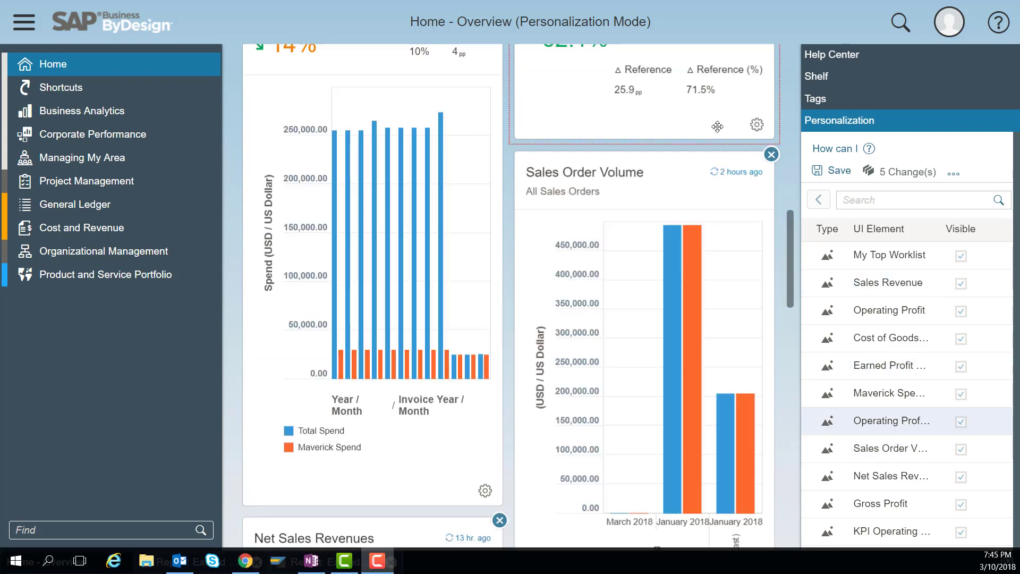
{"action": "scroll", "coordinate": [711, 135], "scroll_direction": "down", "scroll_amount": 10}
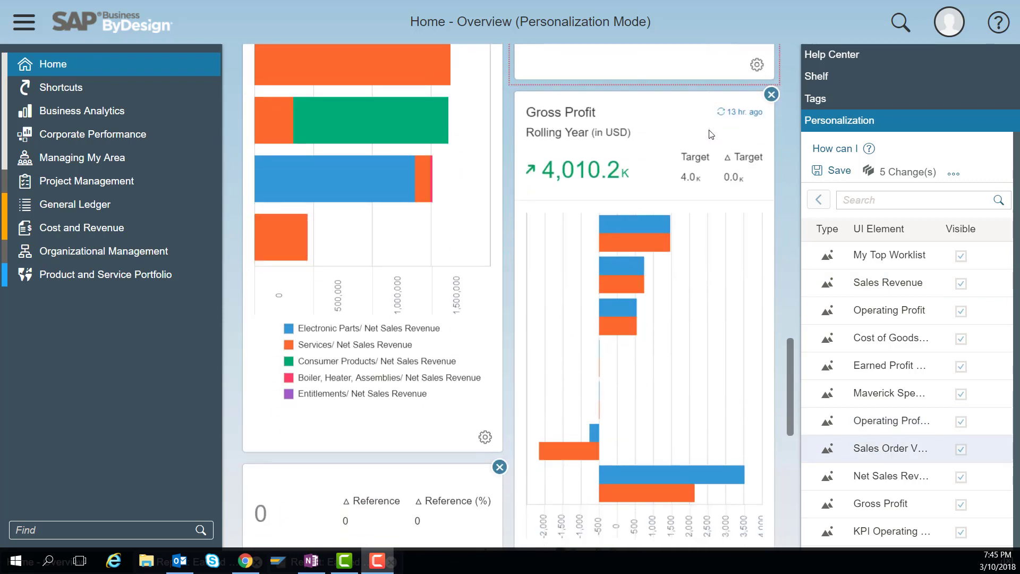
{"action": "scroll", "coordinate": [711, 134], "scroll_direction": "down", "scroll_amount": 4}
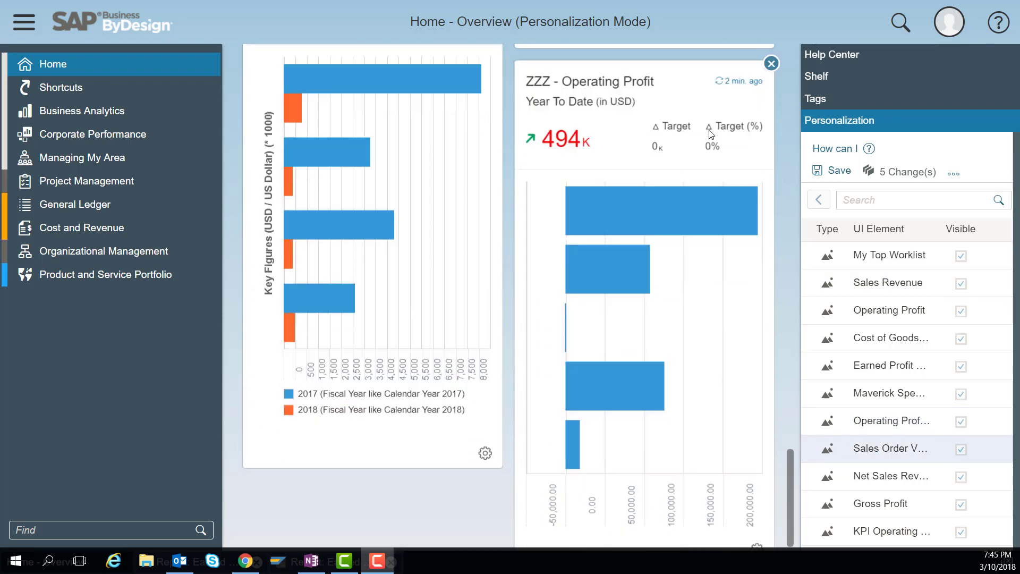
{"action": "scroll", "coordinate": [711, 135], "scroll_direction": "up", "scroll_amount": 1}
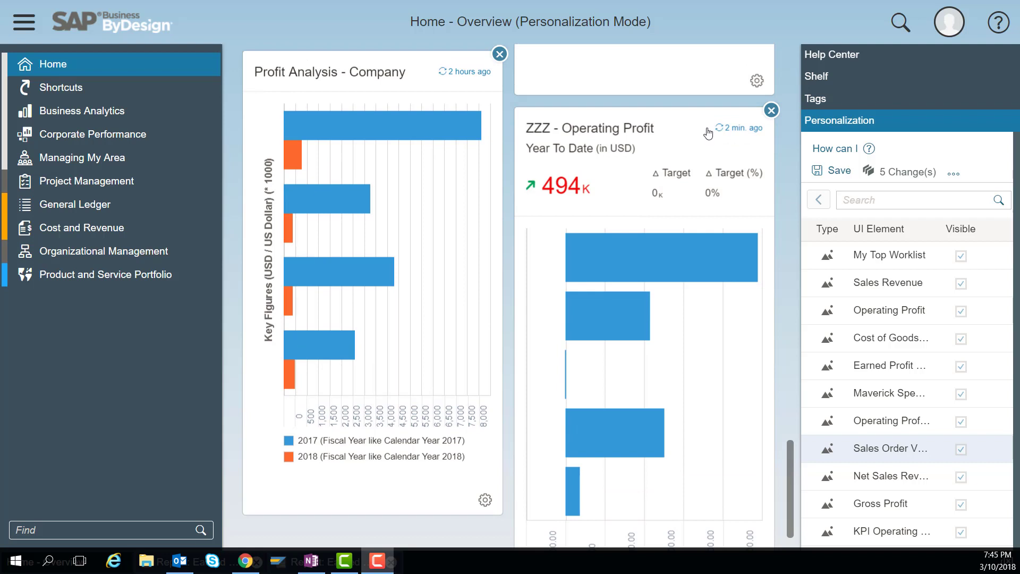
{"action": "left_click_drag", "start_coordinate": [708, 133], "coordinate": [722, 118]}
{"action": "scroll", "coordinate": [722, 118], "scroll_direction": "down", "scroll_amount": 1}
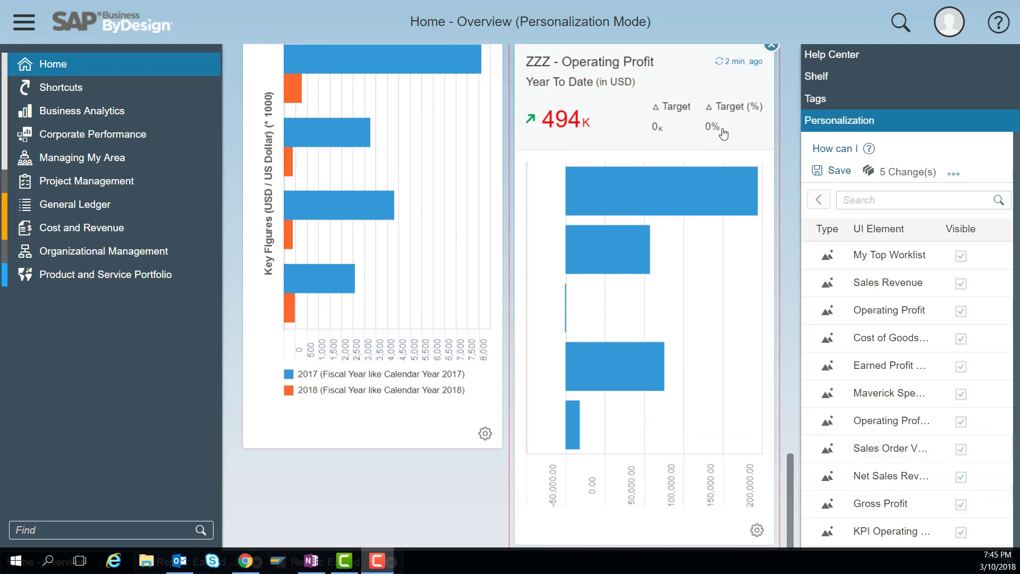
Set the ZZZ - Operating Profit card's display to Collapsed, keeping the One Hour refresh rate.
{"action": "left_click", "coordinate": [757, 531]}
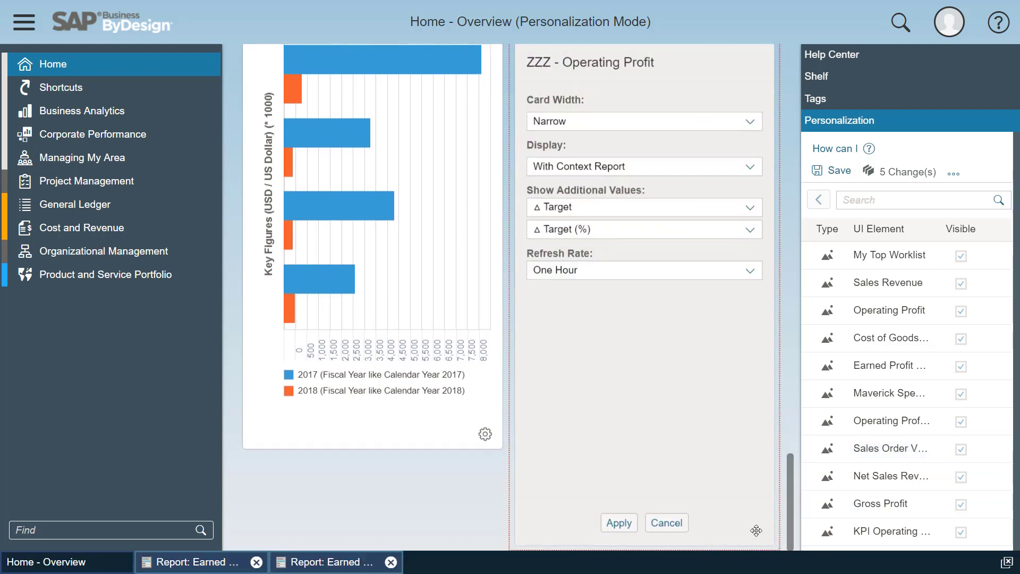
{"action": "left_click", "coordinate": [750, 167]}
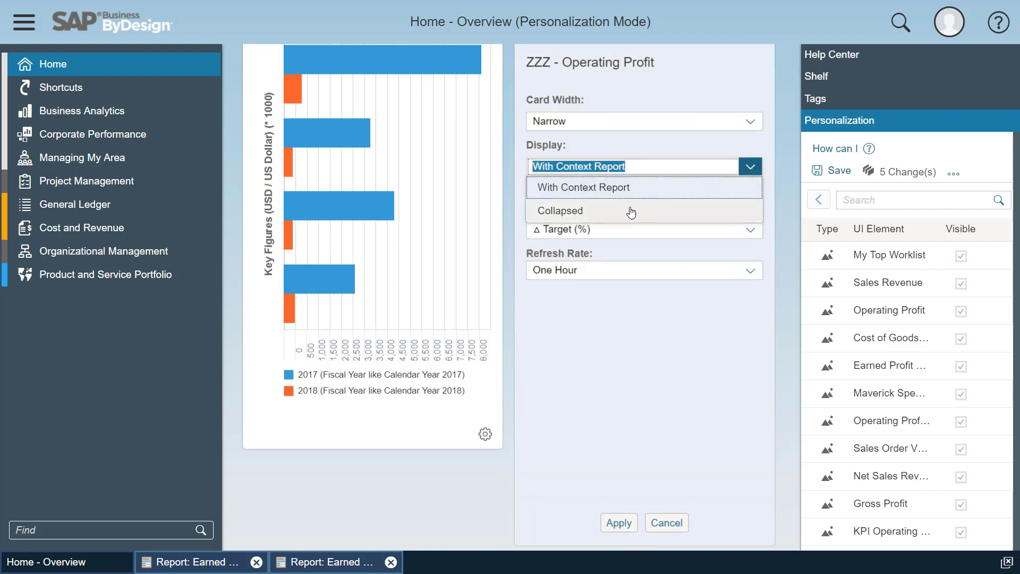
{"action": "left_click", "coordinate": [631, 212]}
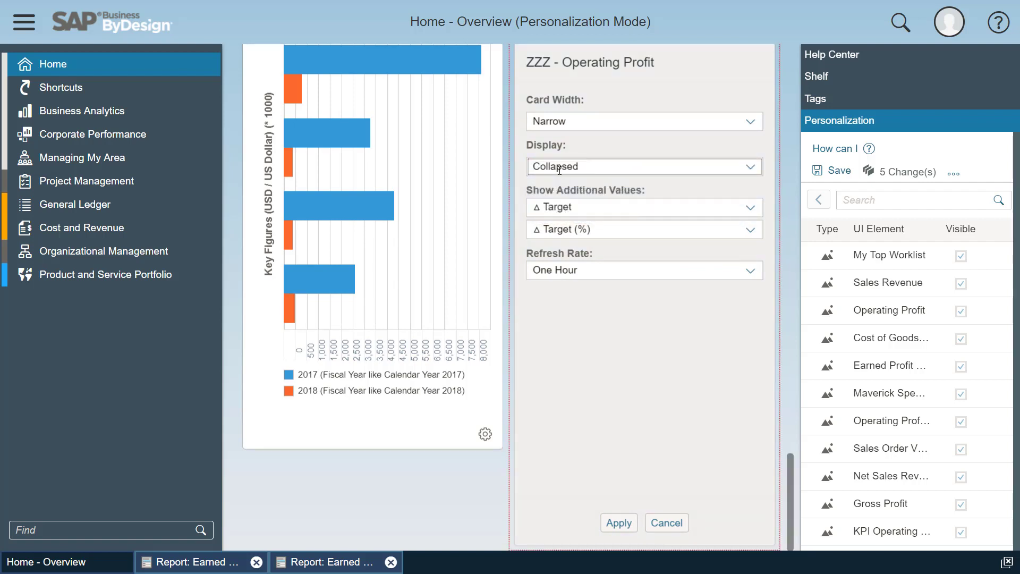
{"action": "left_click", "coordinate": [750, 271]}
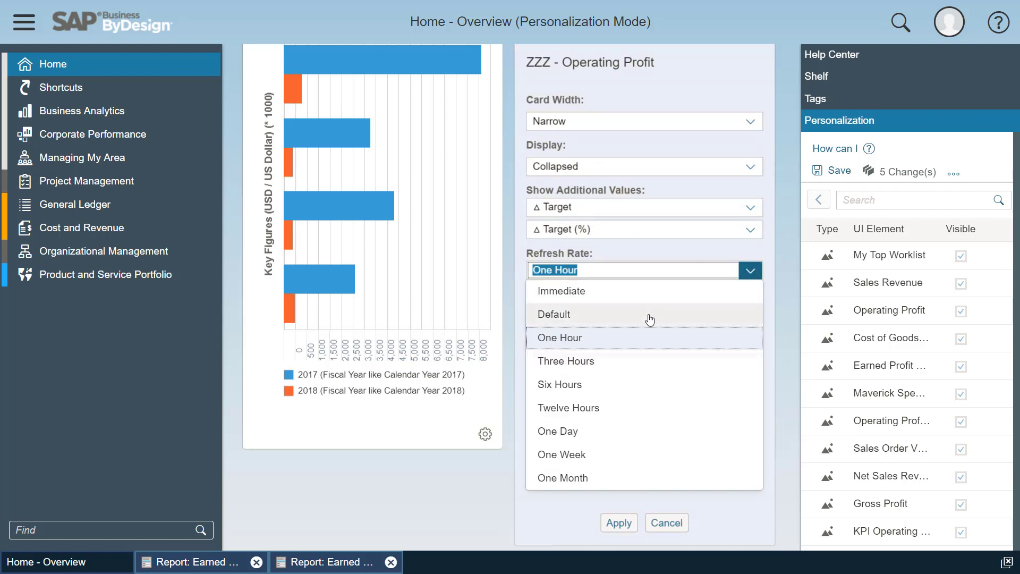
{"action": "left_click", "coordinate": [576, 343]}
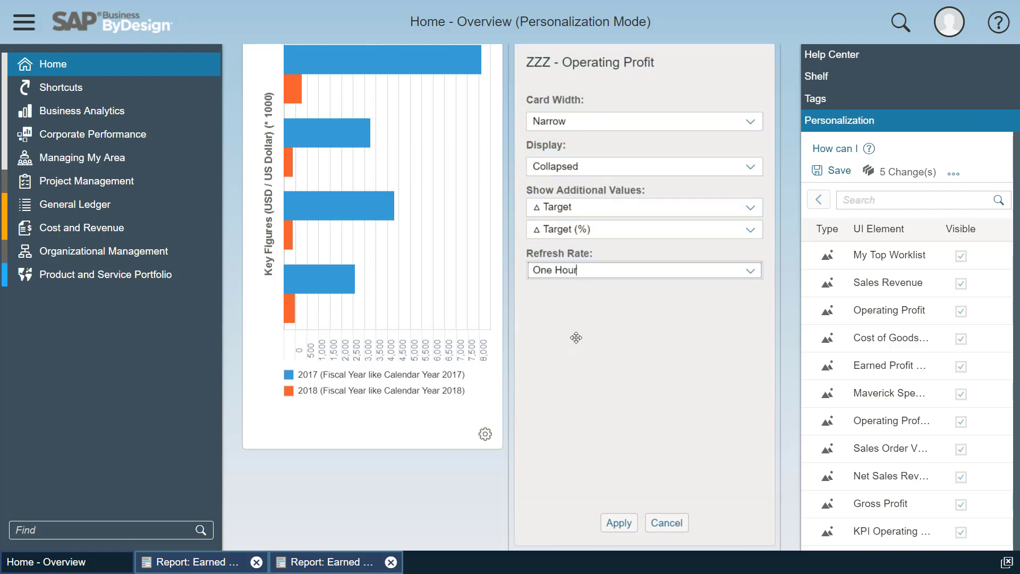
{"action": "left_click", "coordinate": [615, 525]}
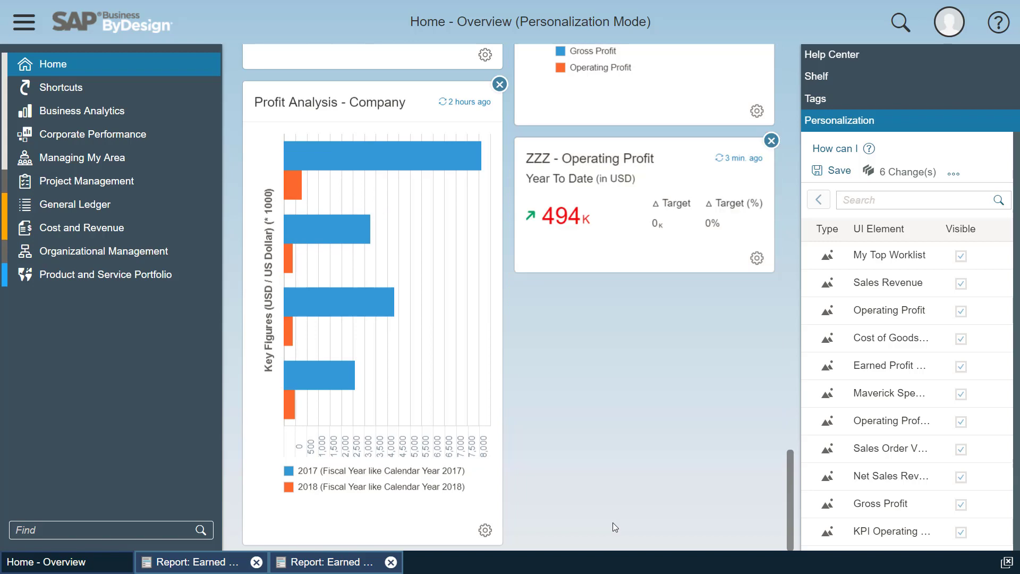
Save the personalization, hide the navigation and side pane, and open ZZZ - Operating Profit.
{"action": "left_click", "coordinate": [838, 172]}
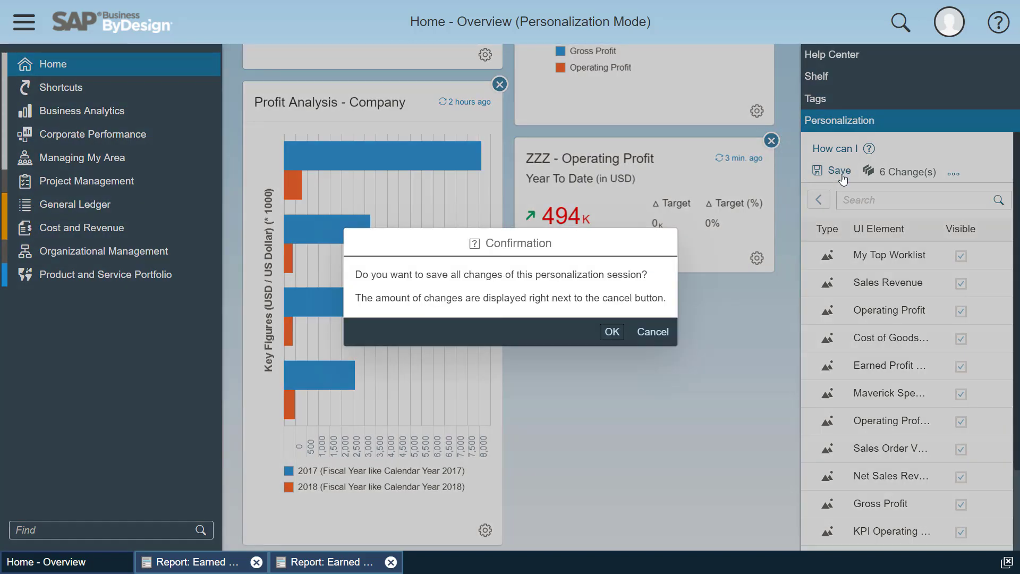
{"action": "left_click", "coordinate": [612, 321]}
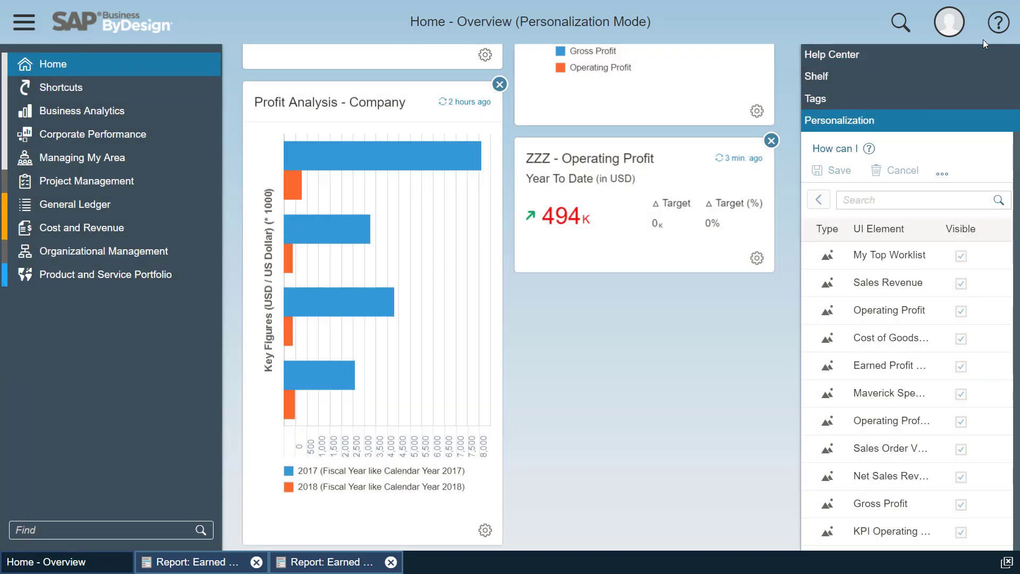
{"action": "left_click", "coordinate": [32, 25]}
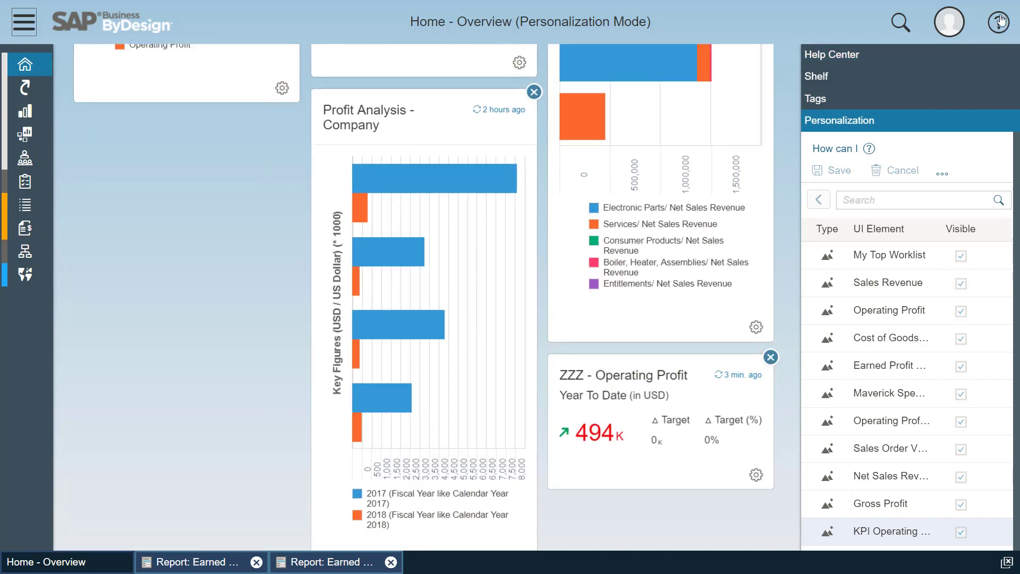
{"action": "left_click", "coordinate": [999, 23]}
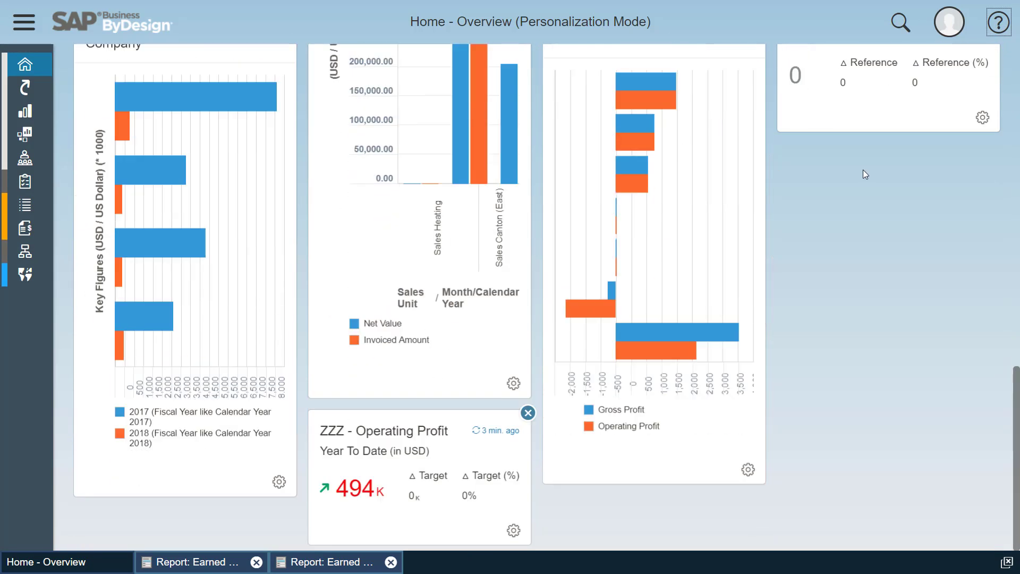
{"action": "left_click", "coordinate": [438, 437]}
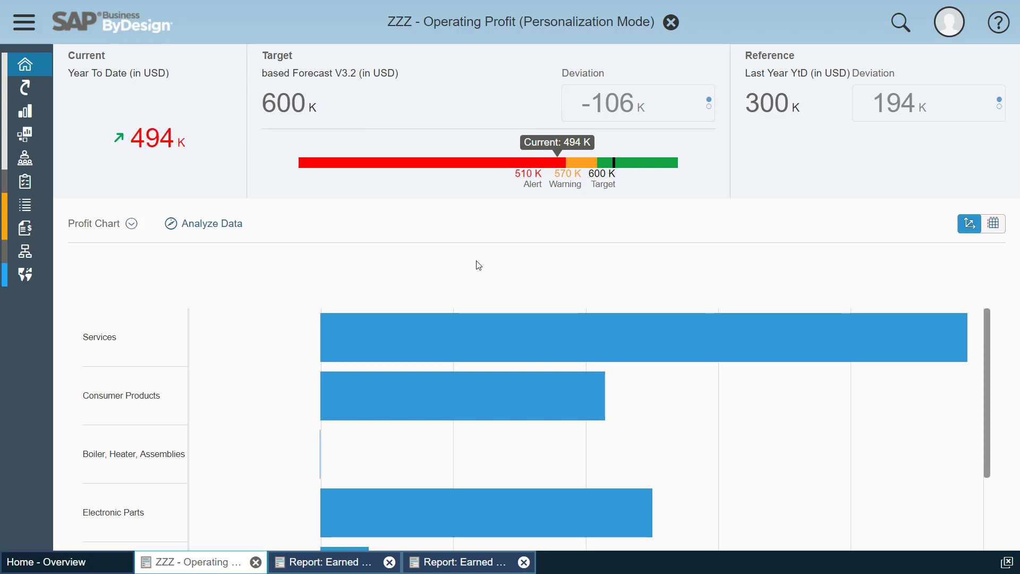
Zoom the browser to 90% to see the full Profit Chart by product category.
{"action": "key", "text": "ctrl+minus"}
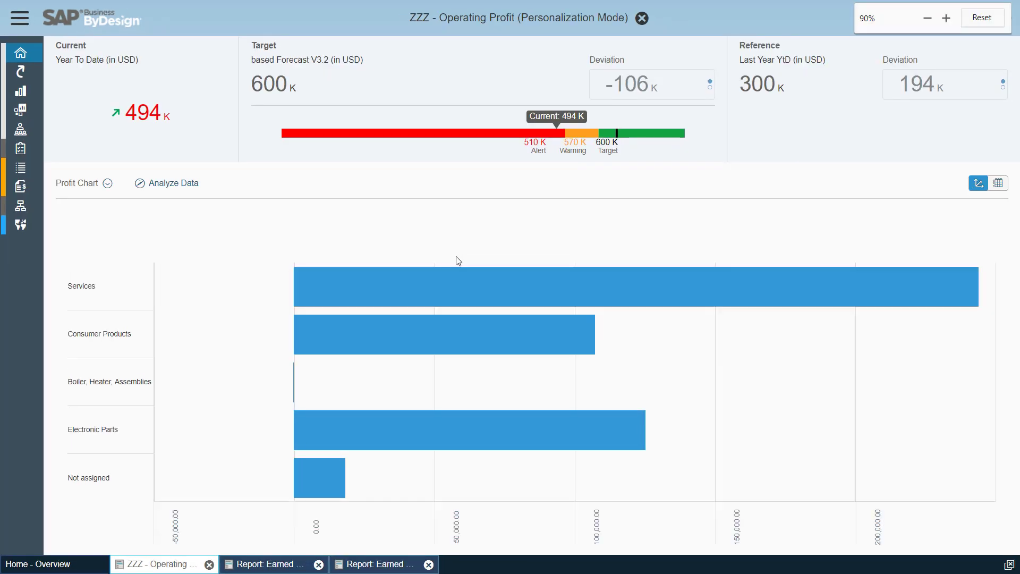